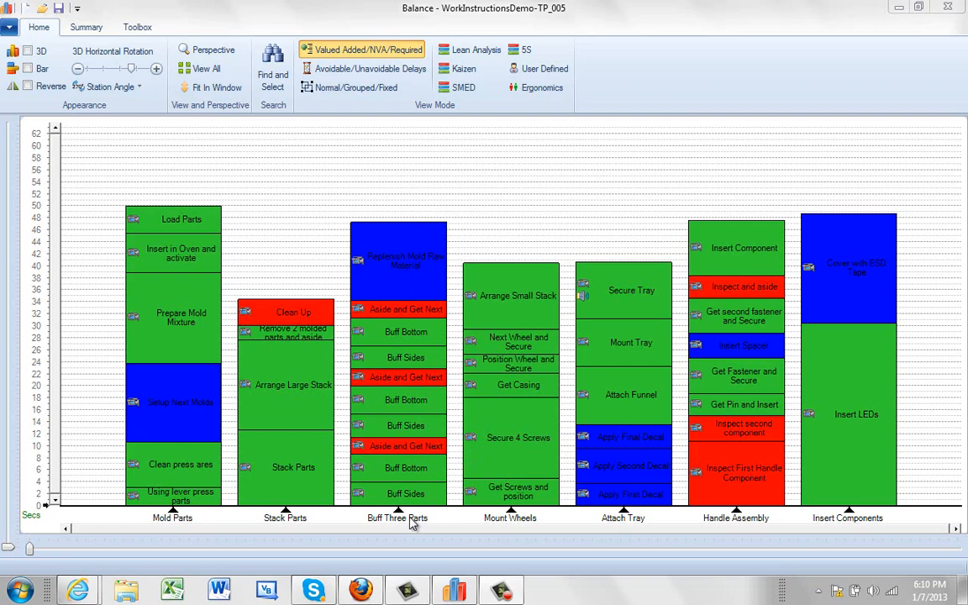
# Rename all the tasks using the numbered Operator naming option
pyautogui.rightClick(412, 521)
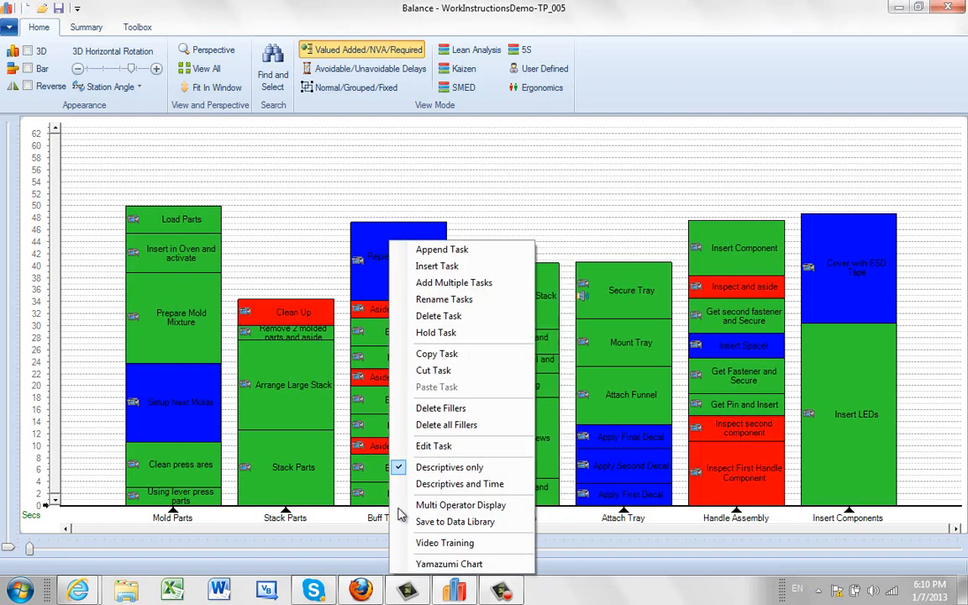
pyautogui.click(444, 299)
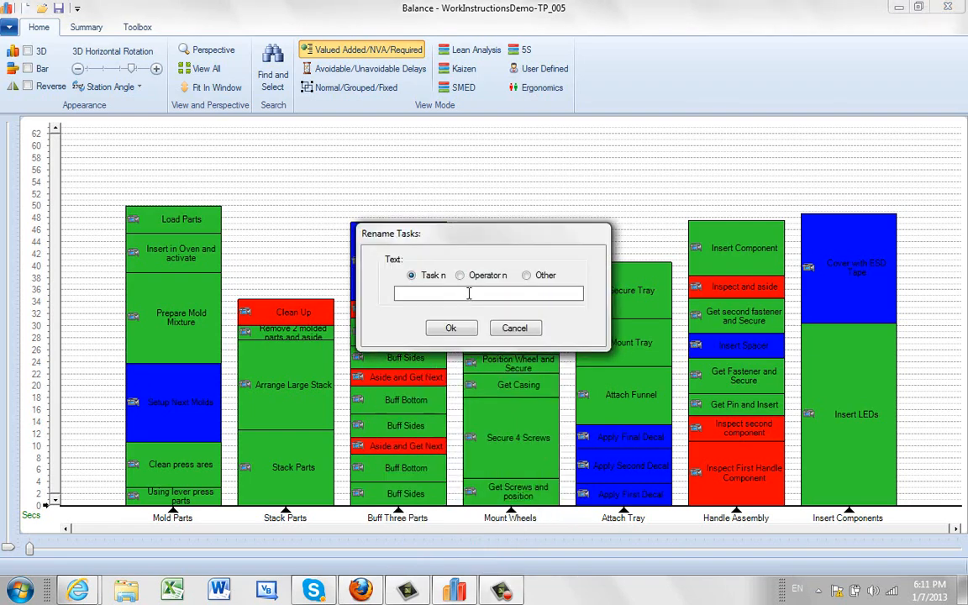
pyautogui.click(475, 281)
pyautogui.click(458, 328)
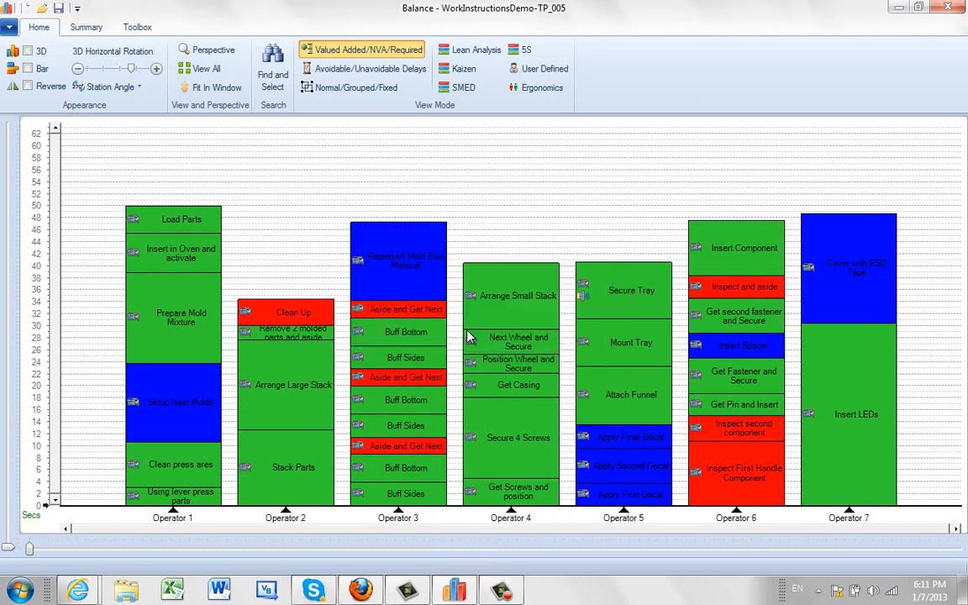
# Balance the line by operators with 6 desired operators, open the details of the resulting option and save that balance
pyautogui.moveTo(836, 504)
pyautogui.click(88, 33)
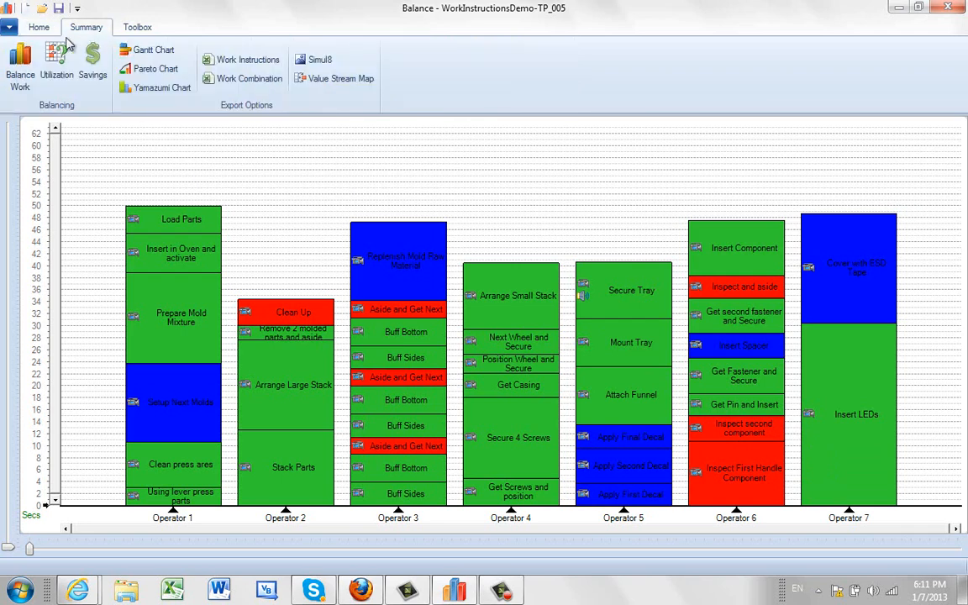
pyautogui.click(18, 73)
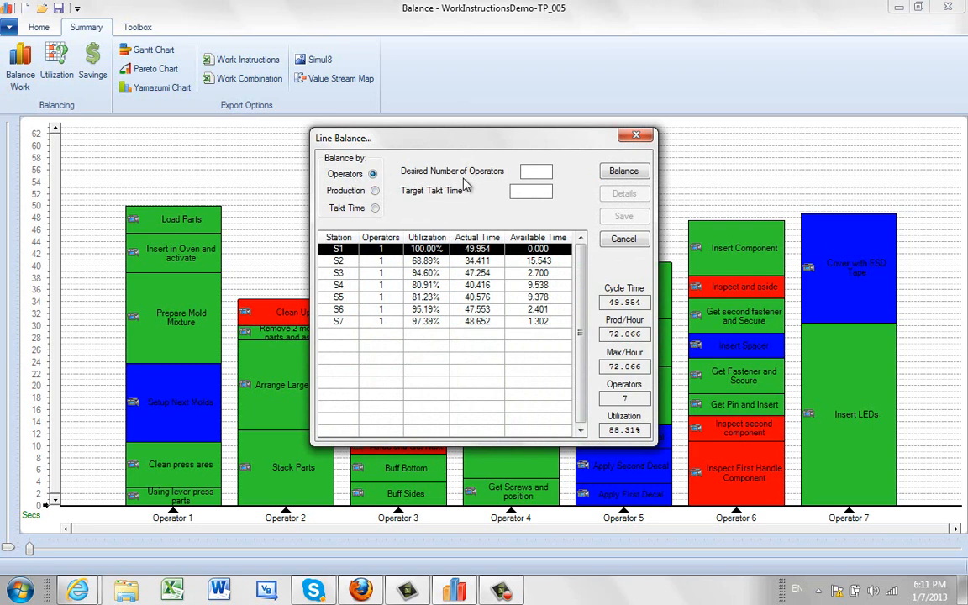
pyautogui.click(375, 190)
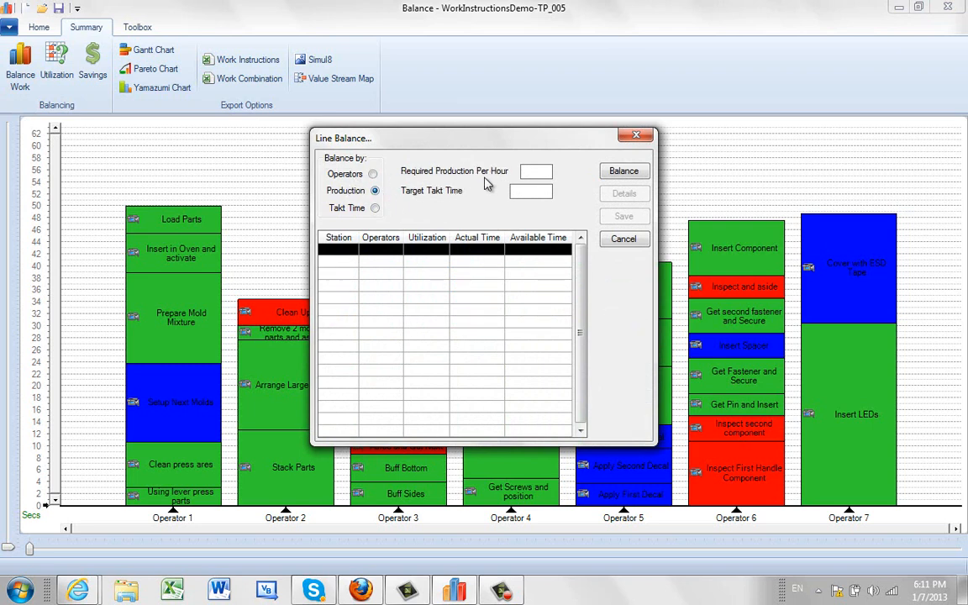
pyautogui.click(375, 208)
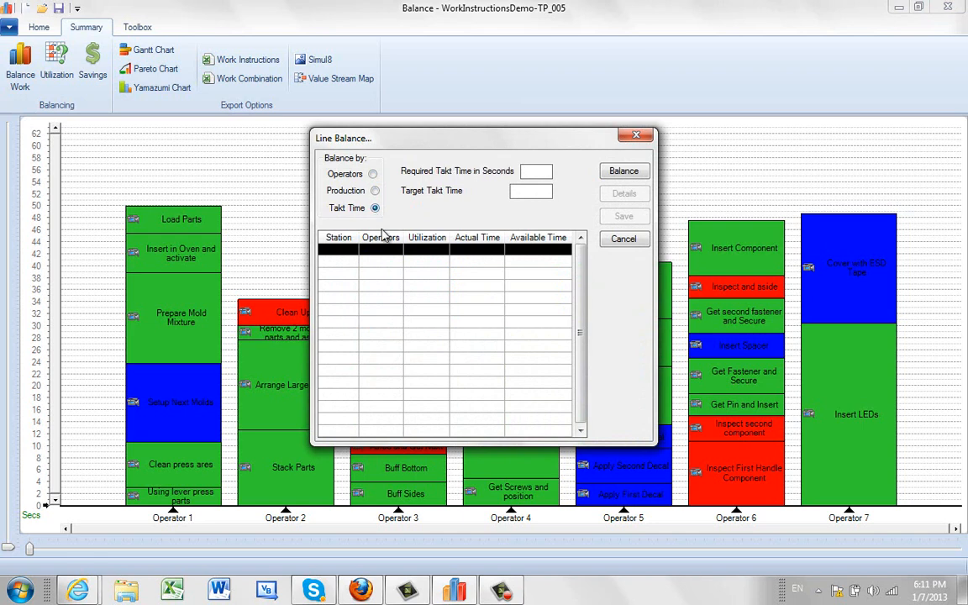
pyautogui.click(373, 175)
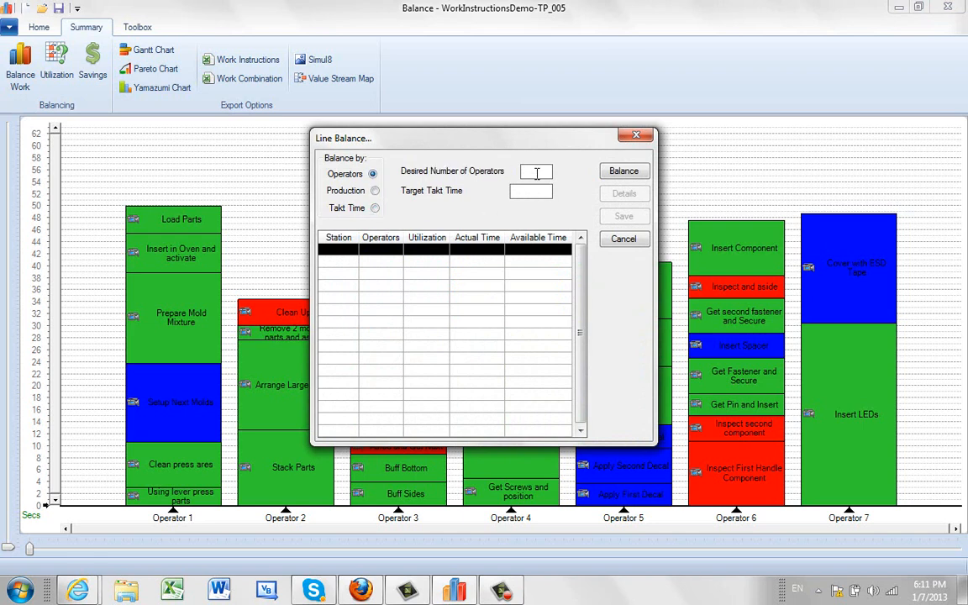
pyautogui.write('6')
pyautogui.click(631, 176)
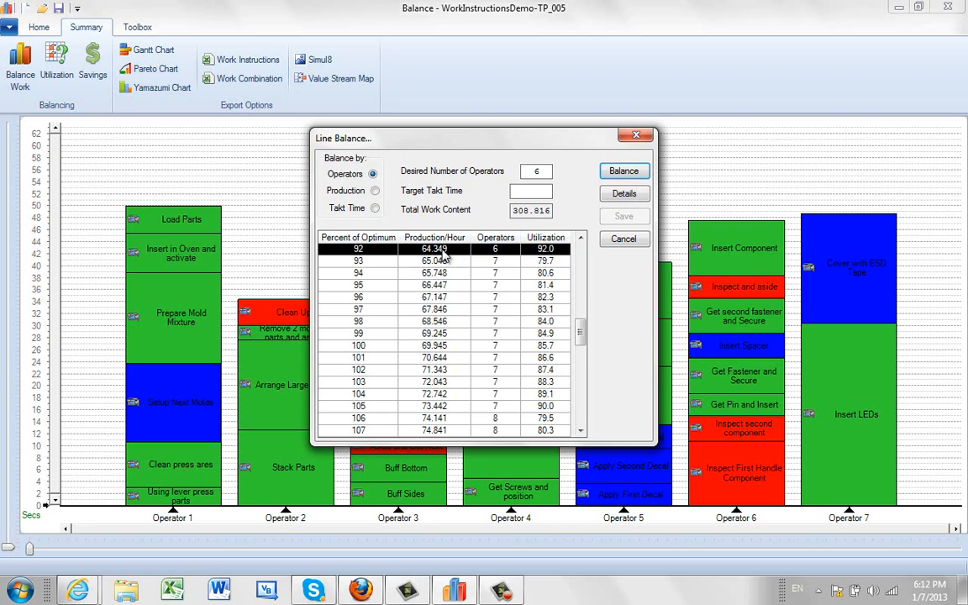
pyautogui.click(624, 195)
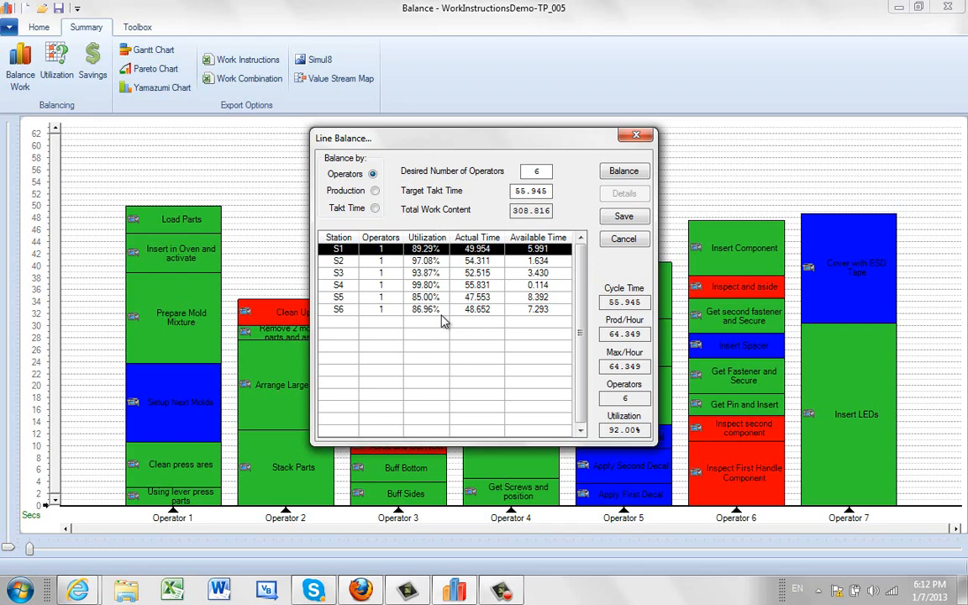
pyautogui.click(624, 218)
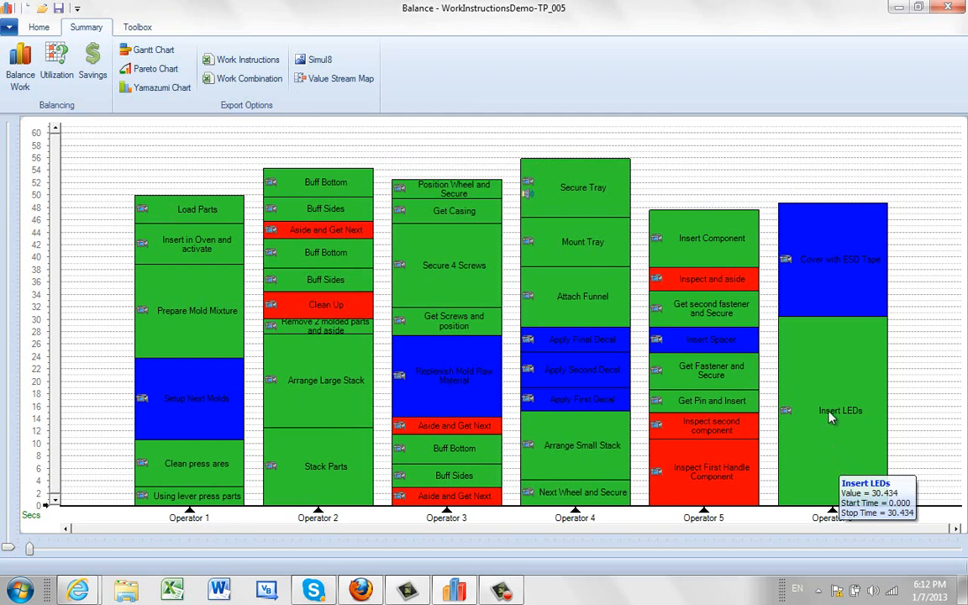
# Add a target/takt line to the chart at 56 seconds
pyautogui.rightClick(185, 157)
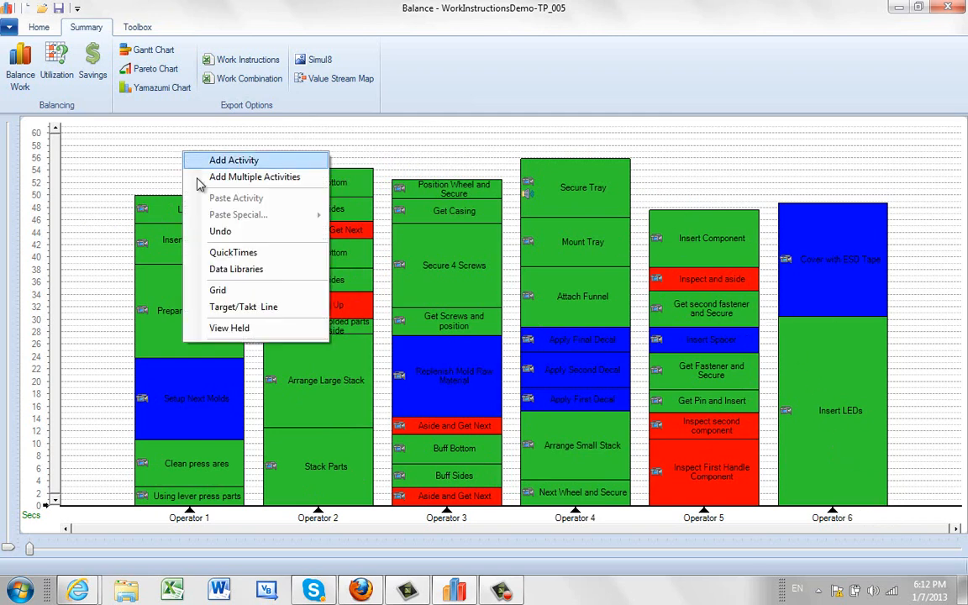
pyautogui.click(242, 307)
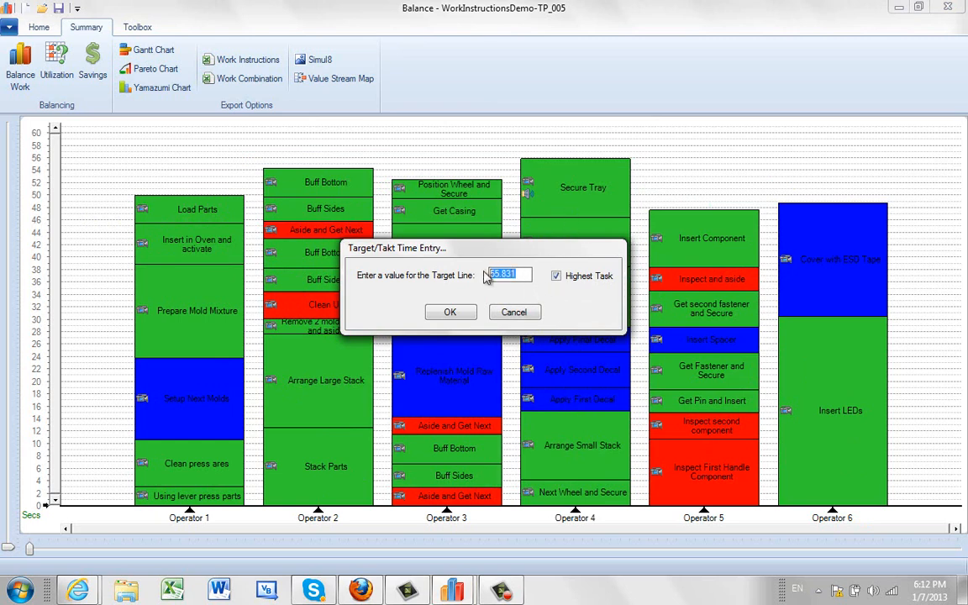
pyautogui.write('56')
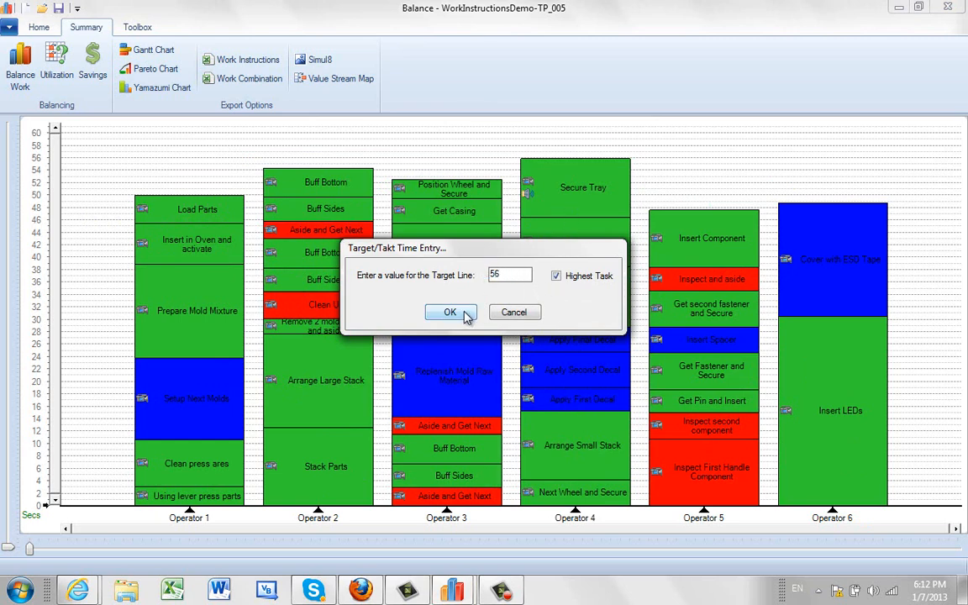
pyautogui.click(450, 312)
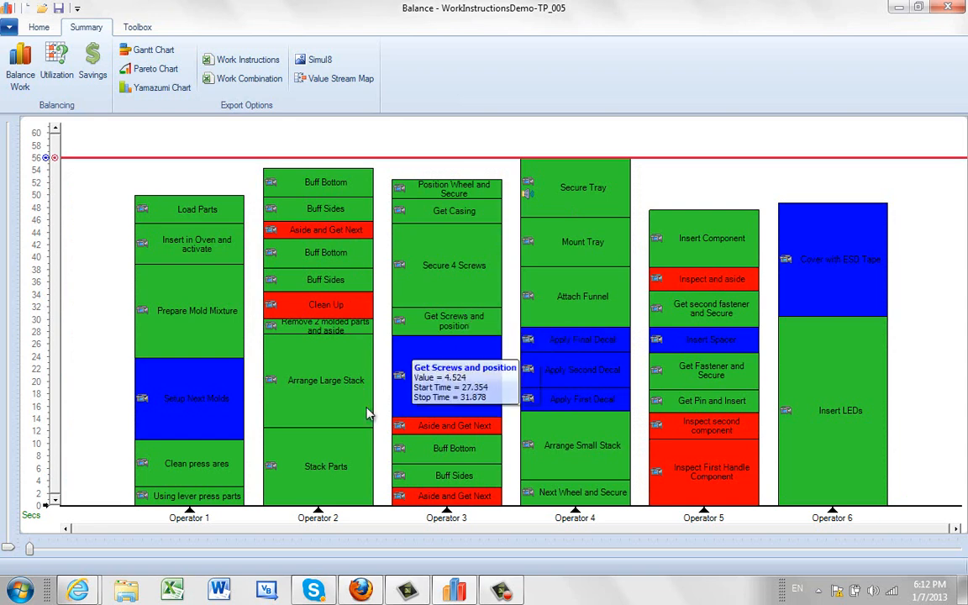
# Show descriptives and time for the tasks, and move the upper Buff Sides activity from Operator 2 to the top of Operator 1
pyautogui.rightClick(447, 519)
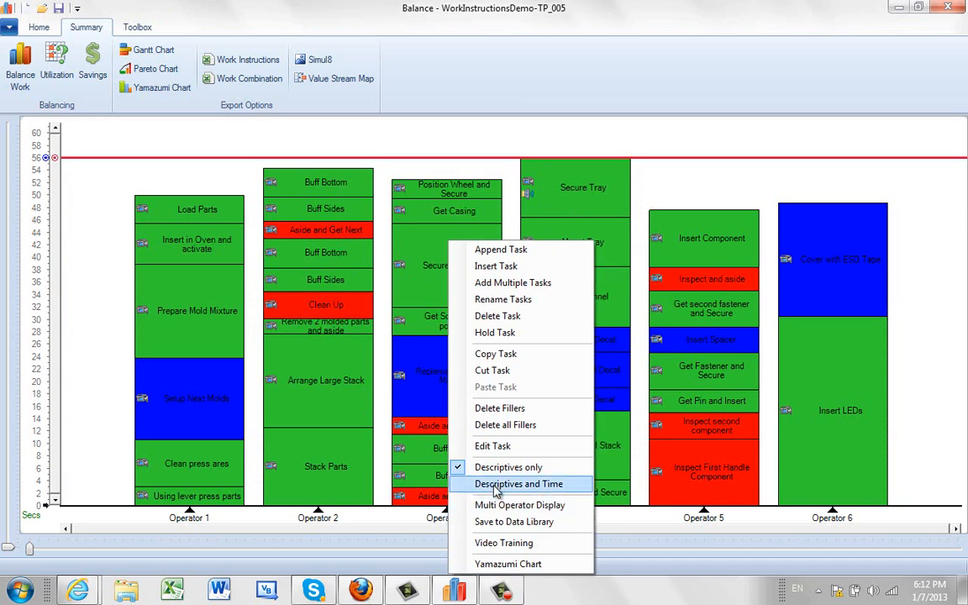
pyautogui.click(495, 488)
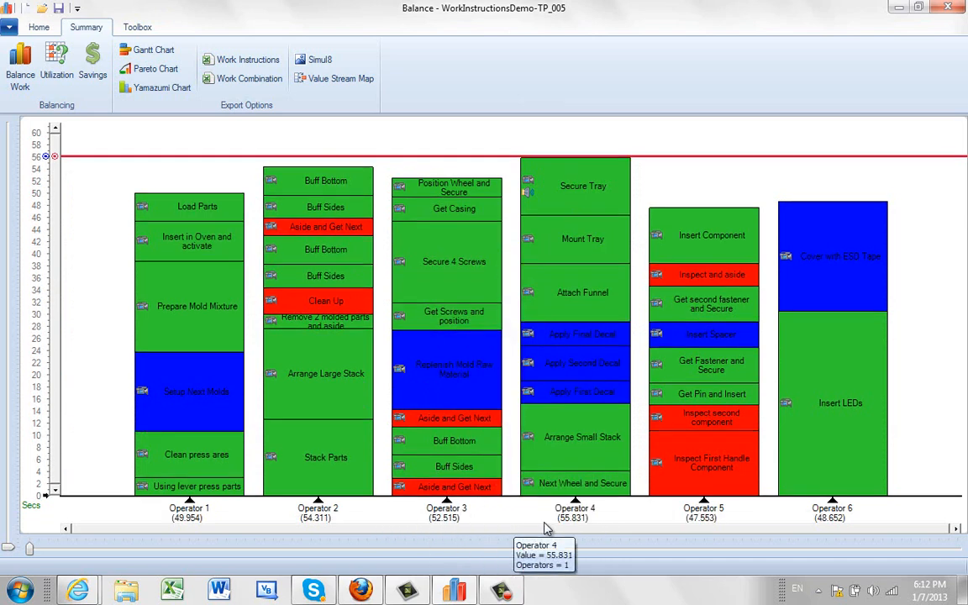
pyautogui.click(305, 210)
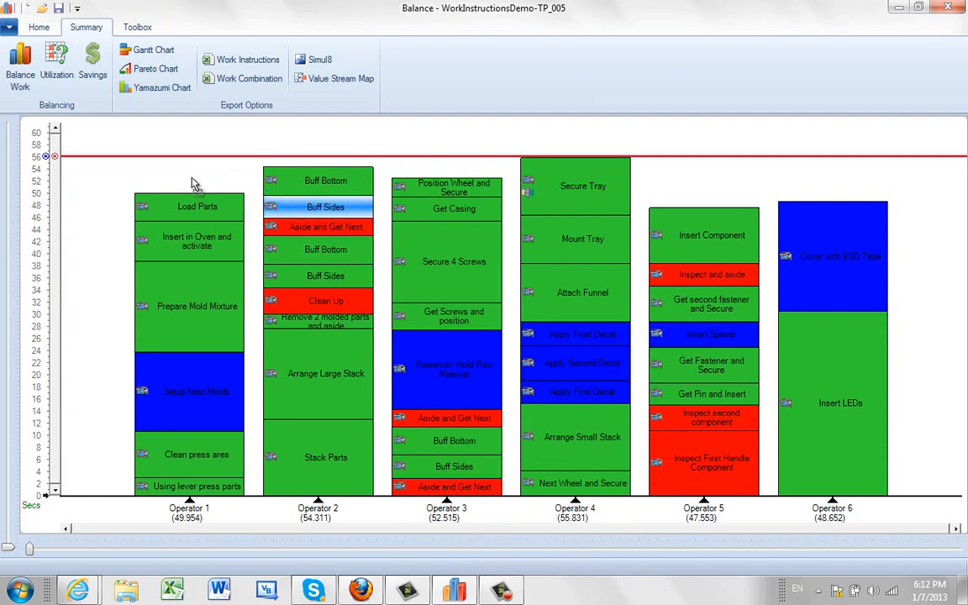
pyautogui.moveTo(191, 184); pyautogui.dragTo(193, 182)
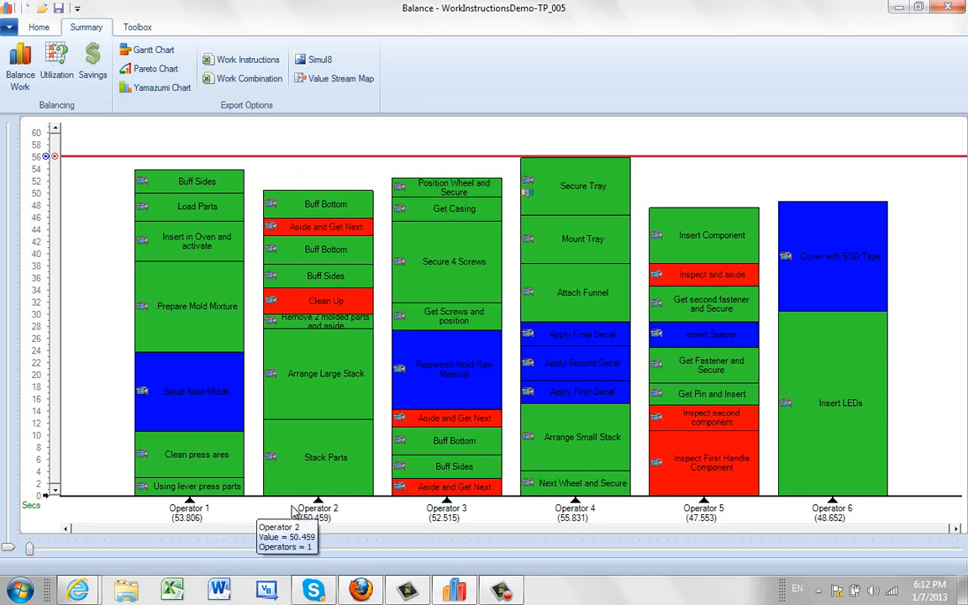
pyautogui.rightClick(334, 171)
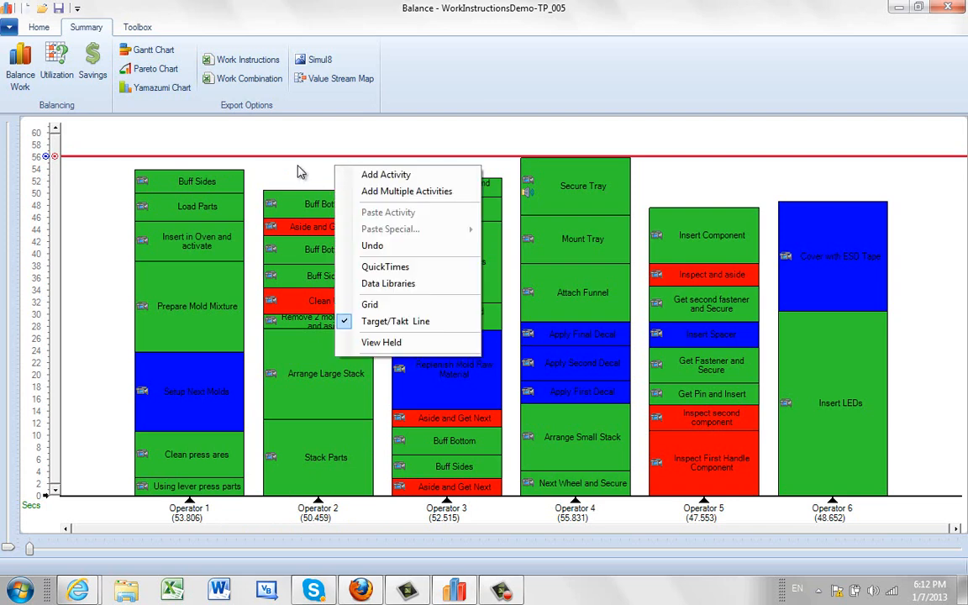
pyautogui.click(302, 171)
pyautogui.rightClick(303, 171)
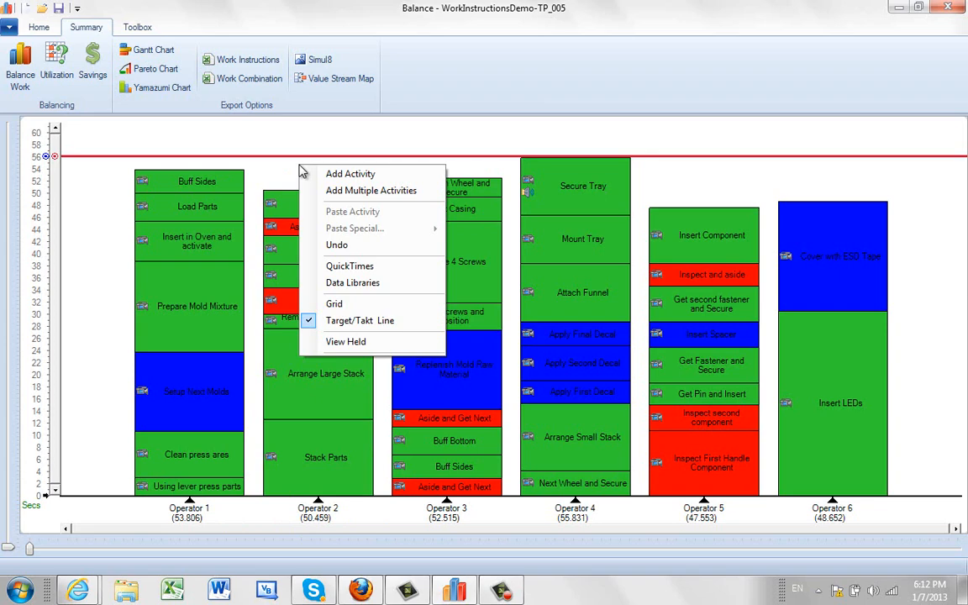
pyautogui.click(166, 95)
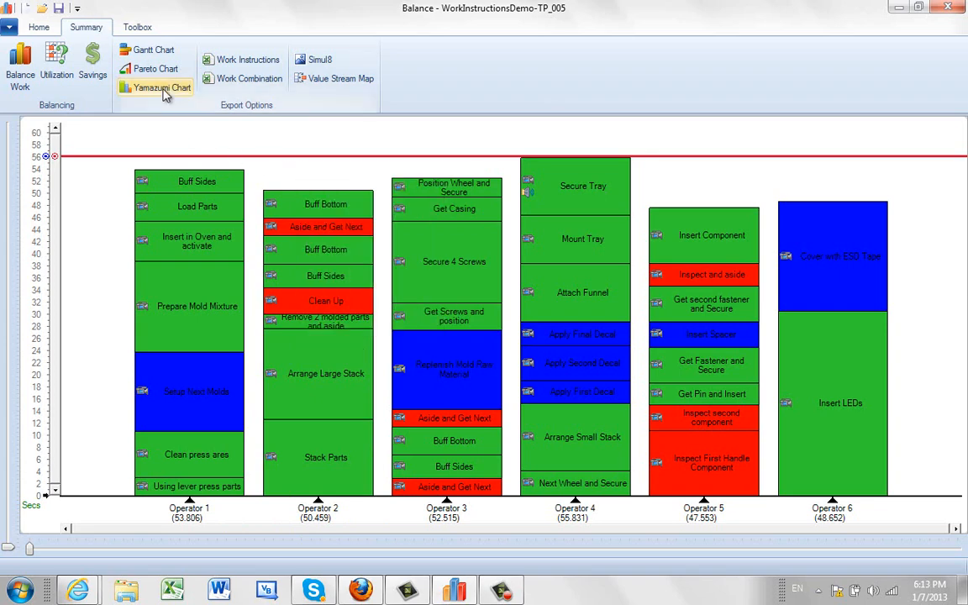
# Export the balance as a Yamazumi chart to Excel, look over the operator columns and close the workbook
pyautogui.click(164, 92)
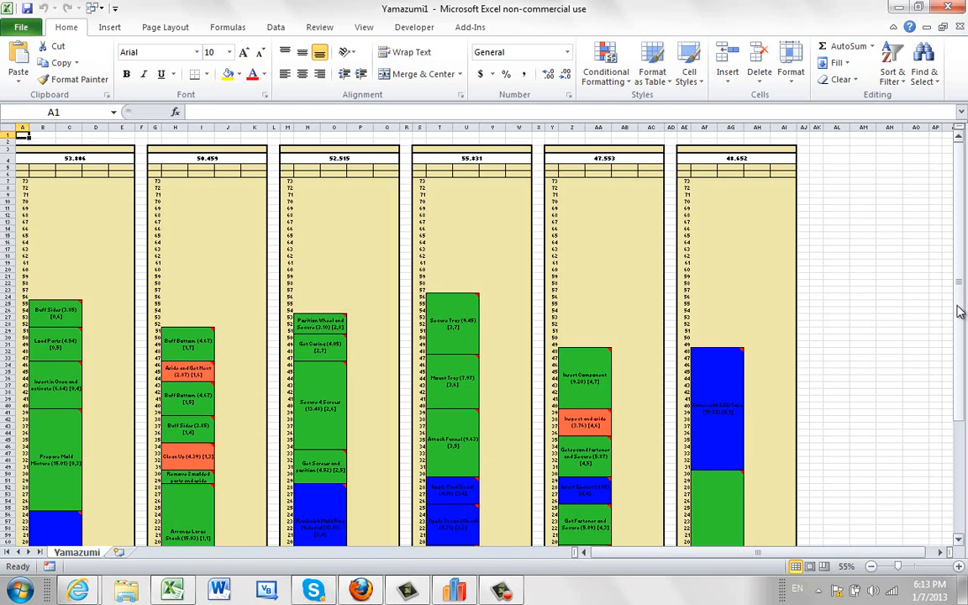
pyautogui.moveTo(963, 307); pyautogui.dragTo(945, 231)
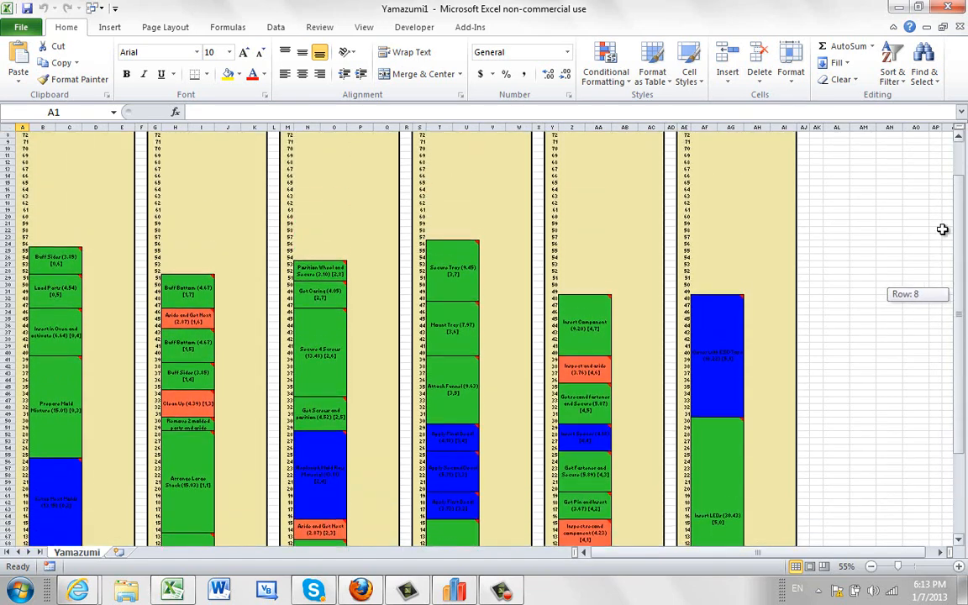
pyautogui.click(947, 8)
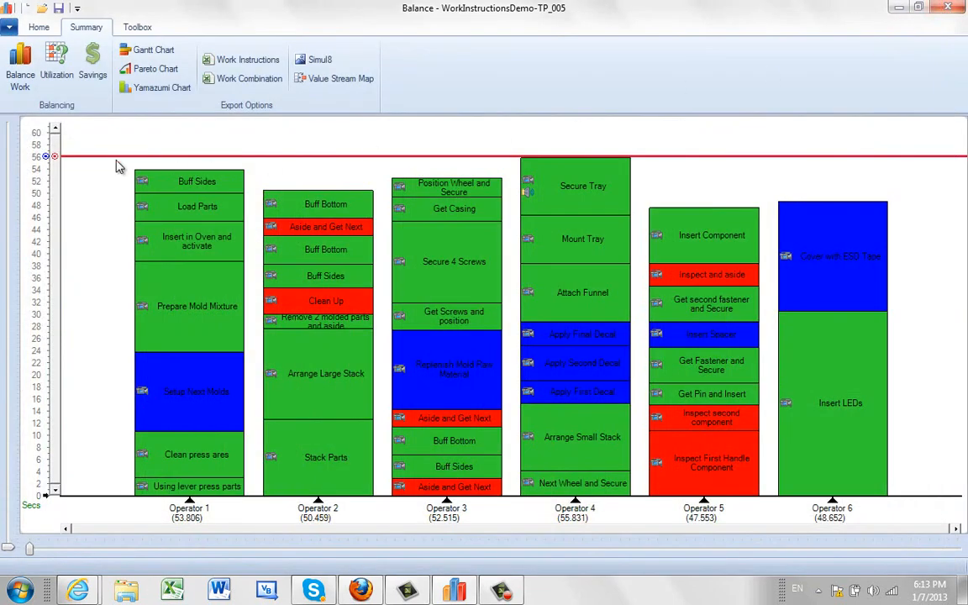
# Turn off the target/takt line on the balance chart
pyautogui.rightClick(104, 124)
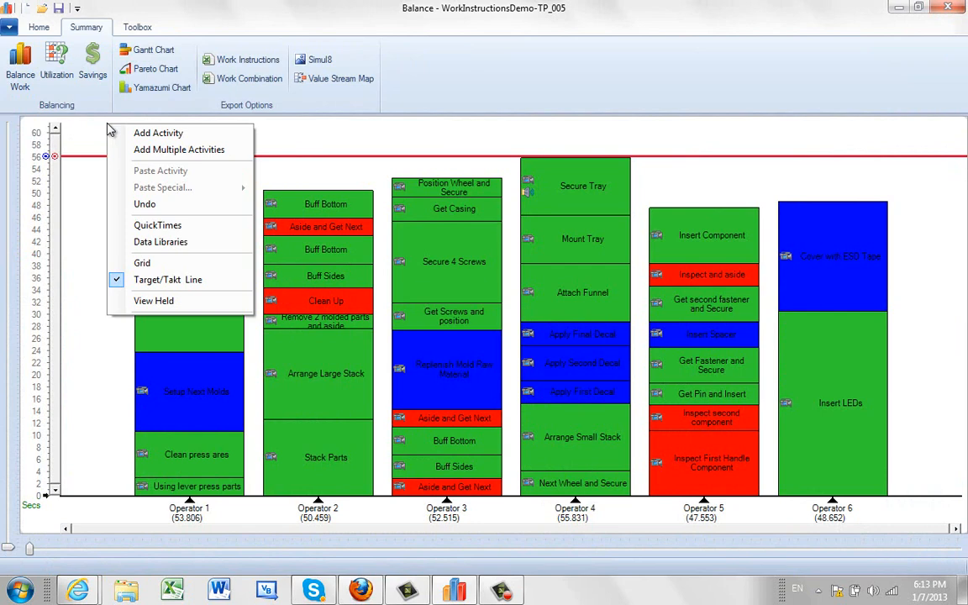
pyautogui.click(151, 280)
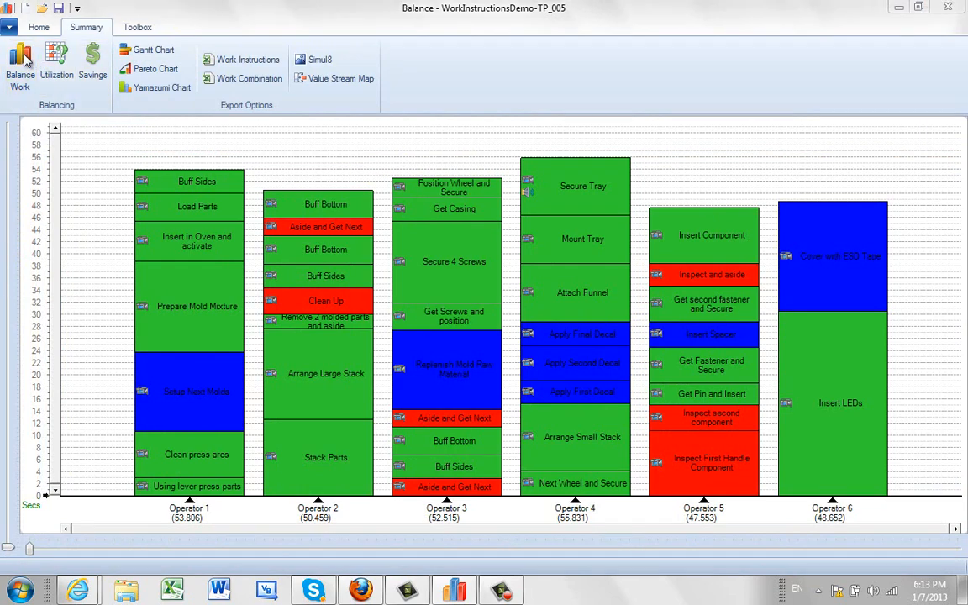
# Calculate line balance options by production for a required production of 87 per hour
pyautogui.click(23, 61)
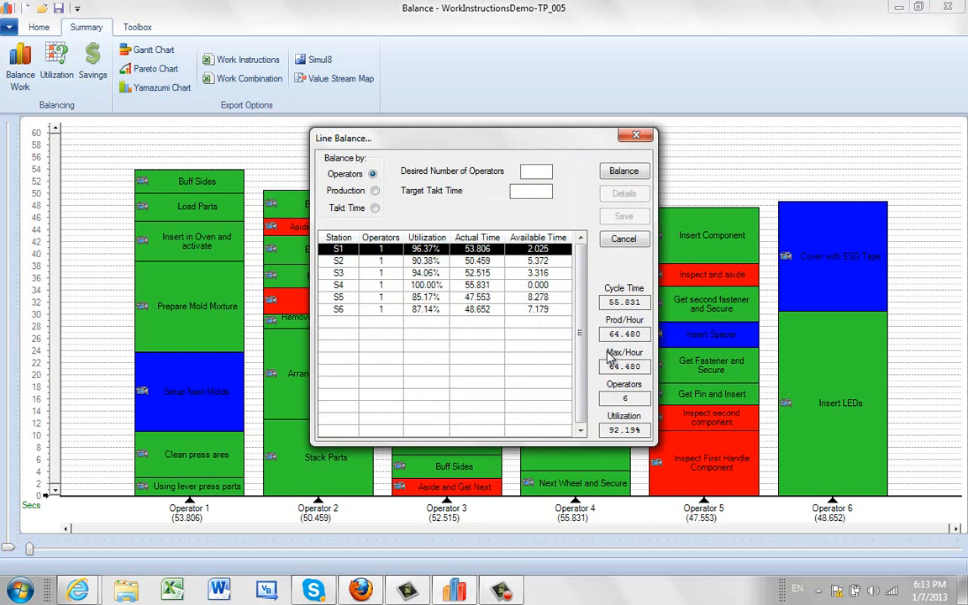
pyautogui.click(375, 191)
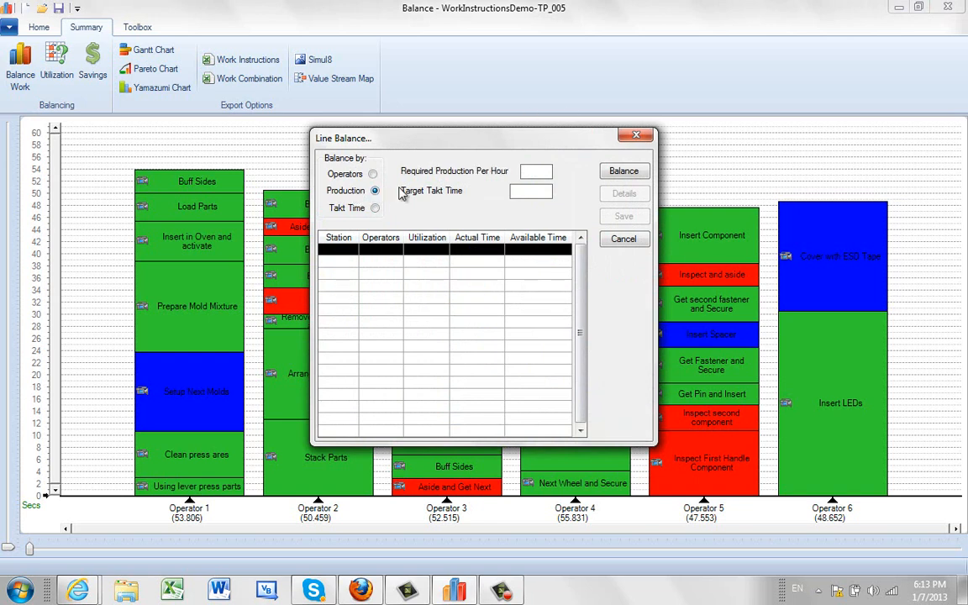
pyautogui.click(526, 172)
pyautogui.write('87')
pyautogui.click(626, 177)
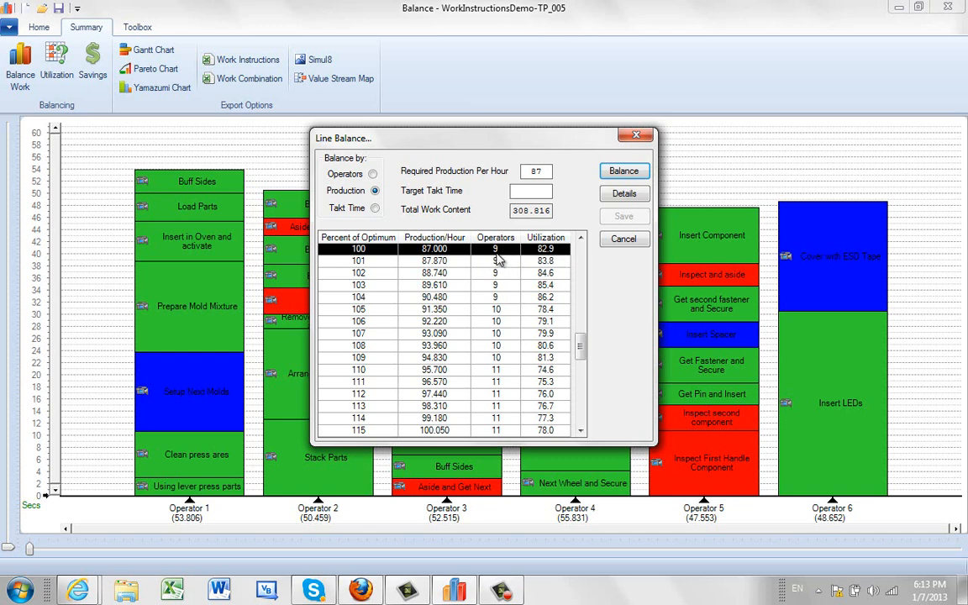
# Compare the 9-operator balance options from 94 to 104 percent of optimum and select the 104 percent option
pyautogui.click(581, 238)
pyautogui.click(581, 239)
pyautogui.click(580, 239)
pyautogui.click(580, 238)
pyautogui.click(581, 239)
pyautogui.click(580, 239)
pyautogui.click(581, 239)
pyautogui.click(581, 239)
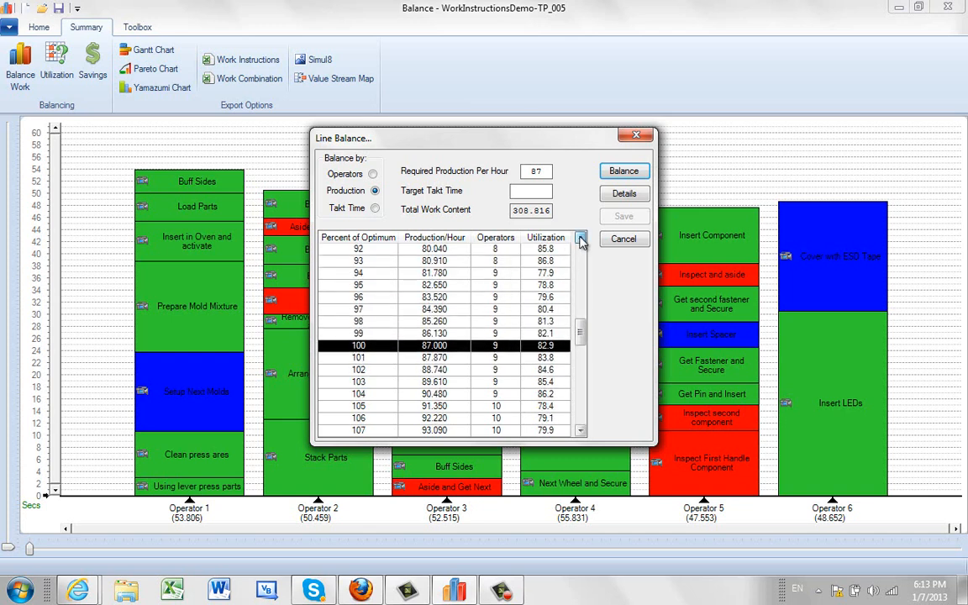
pyautogui.click(545, 274)
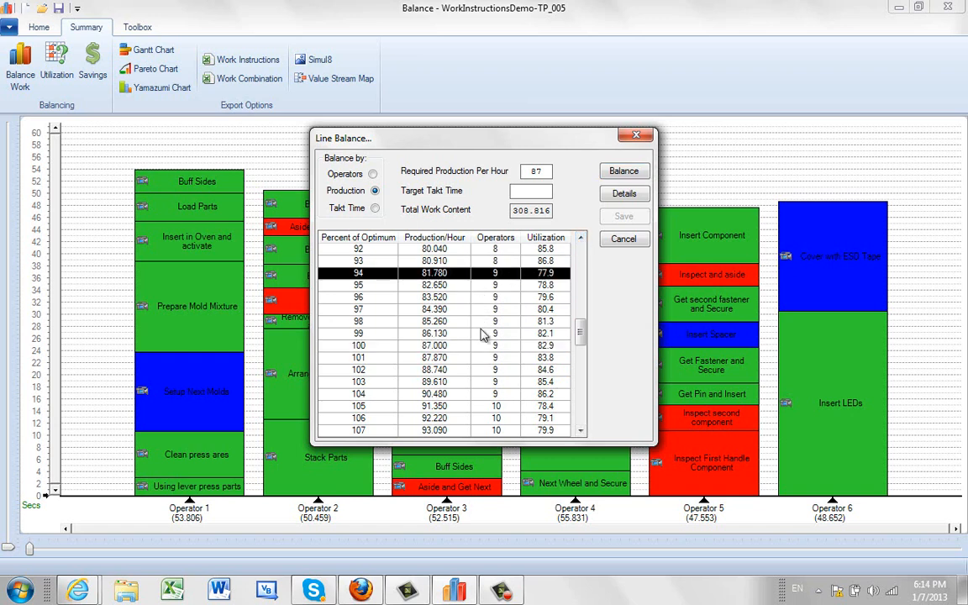
pyautogui.click(519, 393)
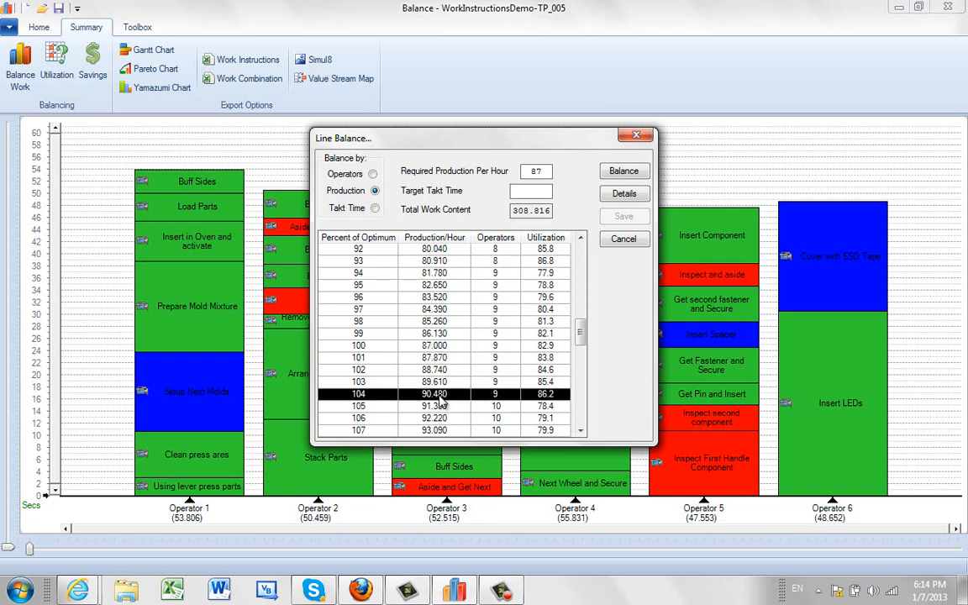
pyautogui.click(448, 347)
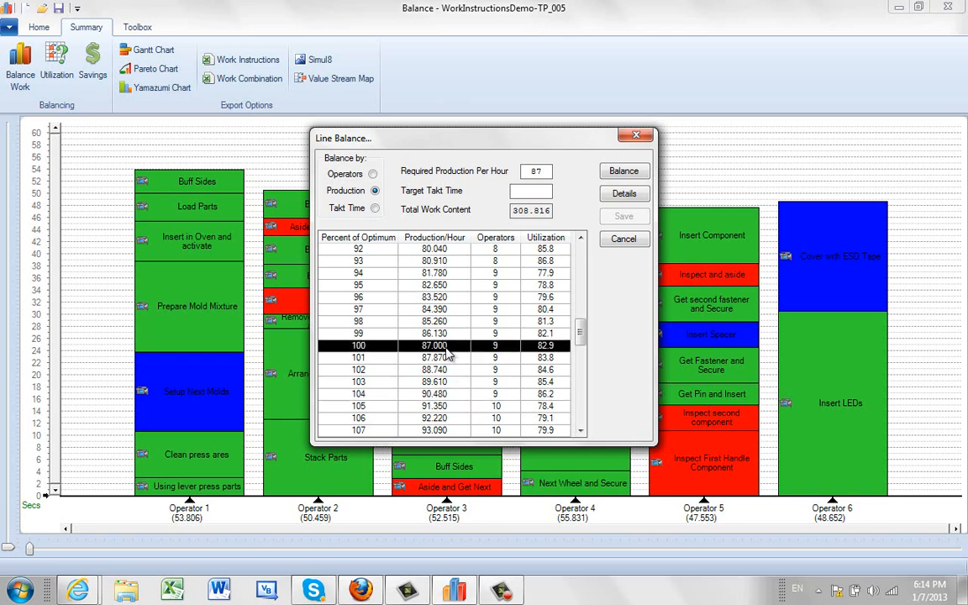
pyautogui.click(449, 395)
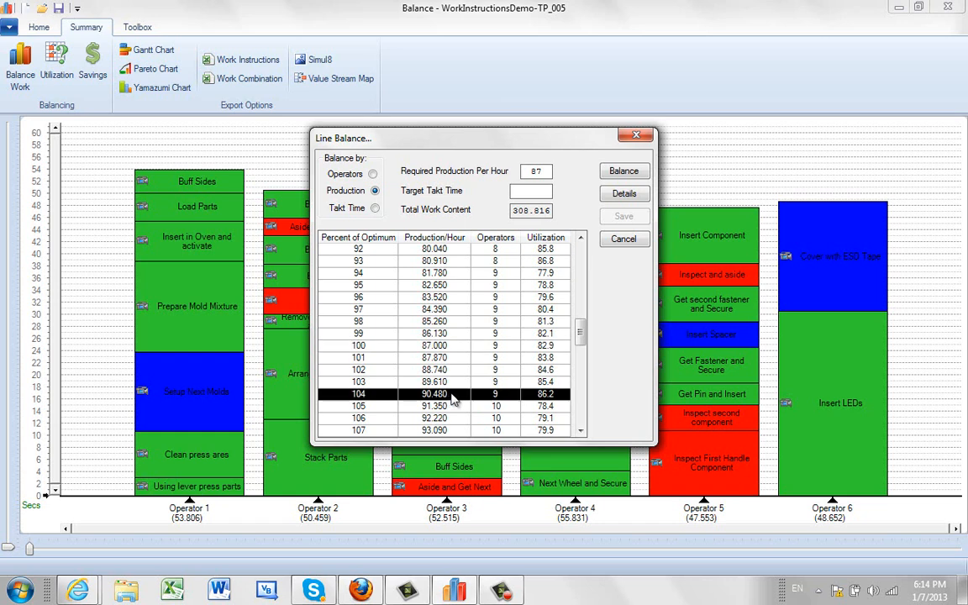
# Review the station details of the 104 percent, 9-operator balance option and save it as the line balance
pyautogui.scroll(-3, 452, 399)
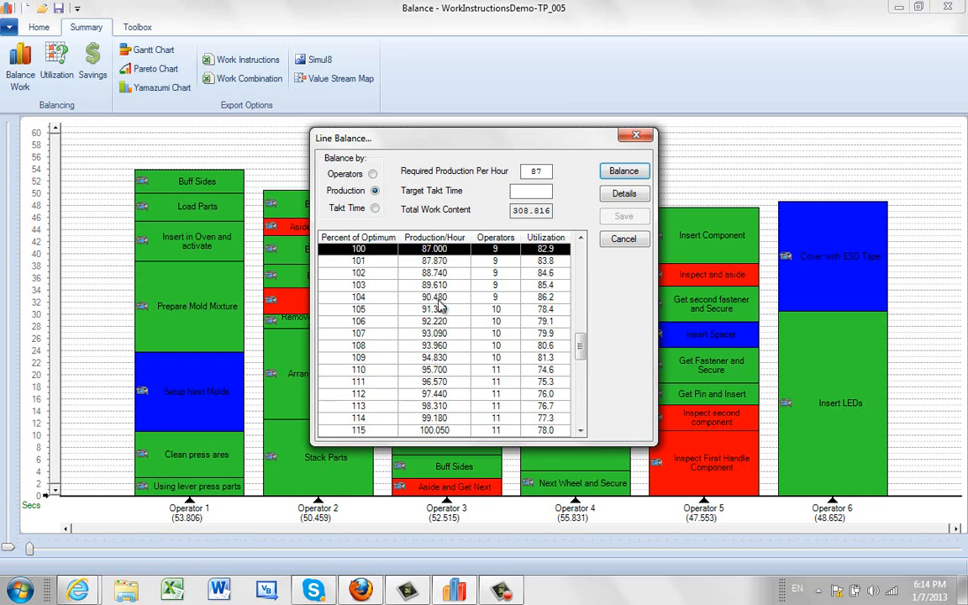
pyautogui.click(624, 194)
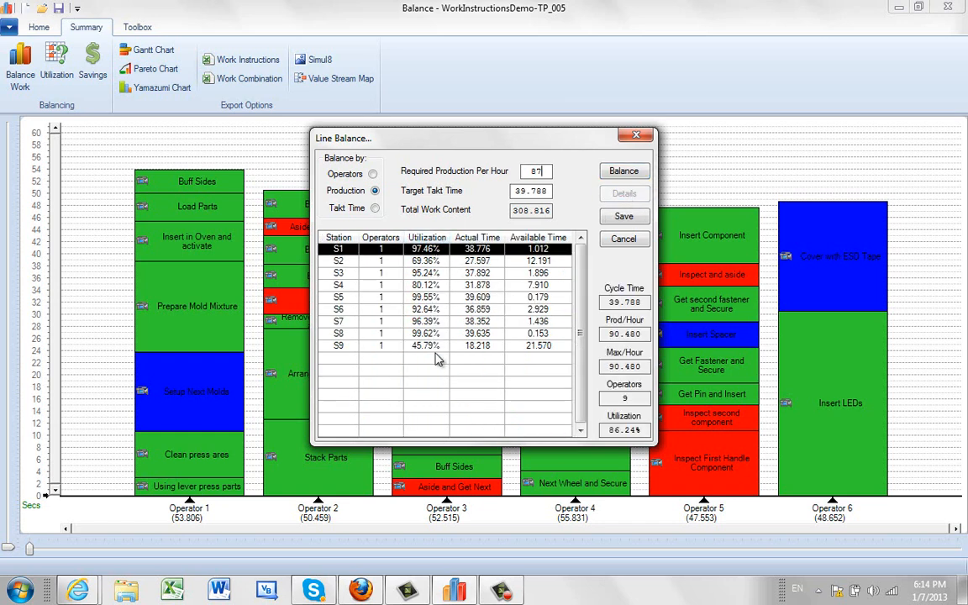
pyautogui.click(623, 217)
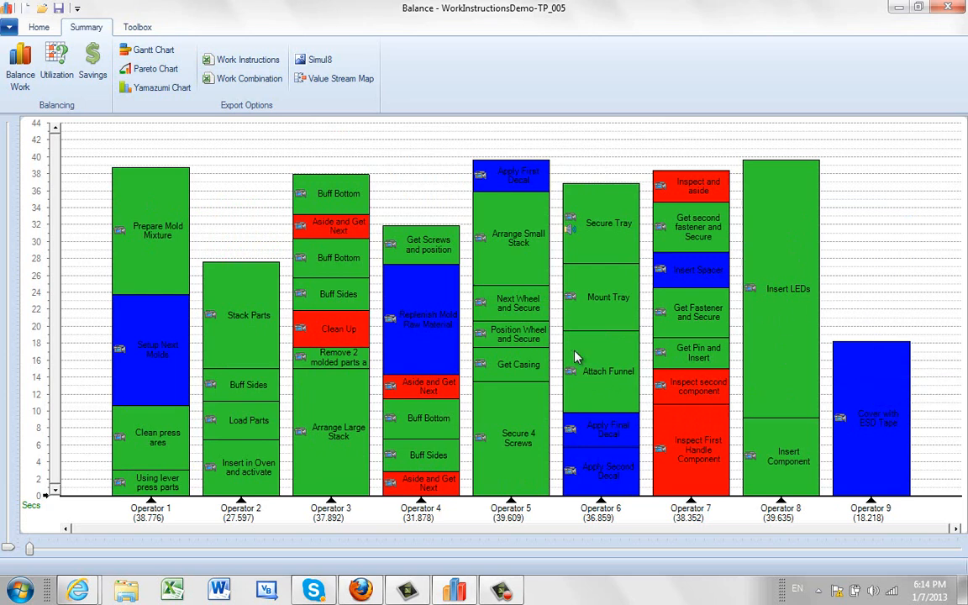
# Move Get Casing from Operator 5 to Operator 2, and from Operator 6 move Apply Final Decal to Operator 4 and Apply Second Decal to Operator 2
pyautogui.moveTo(576, 358)
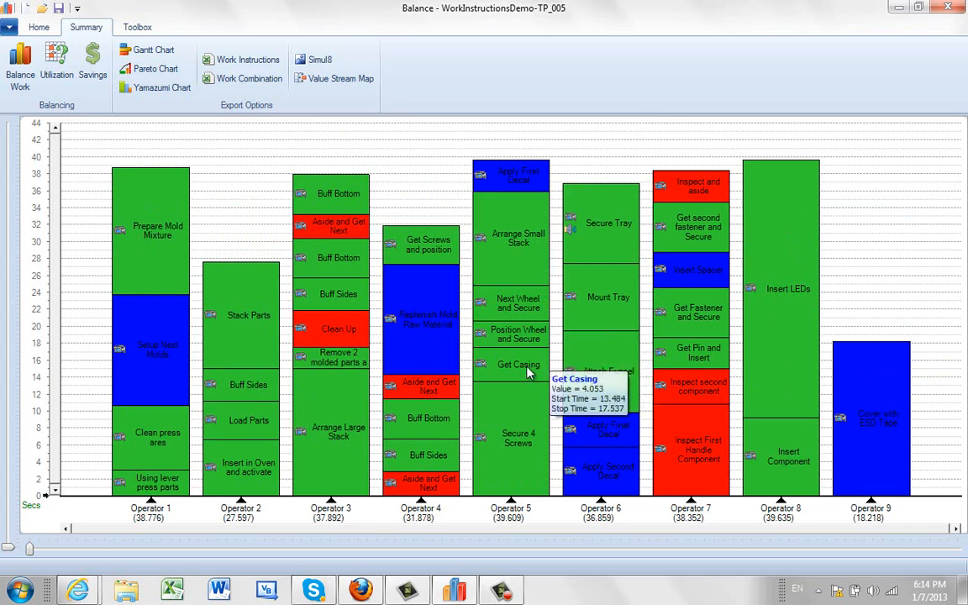
pyautogui.click(528, 372)
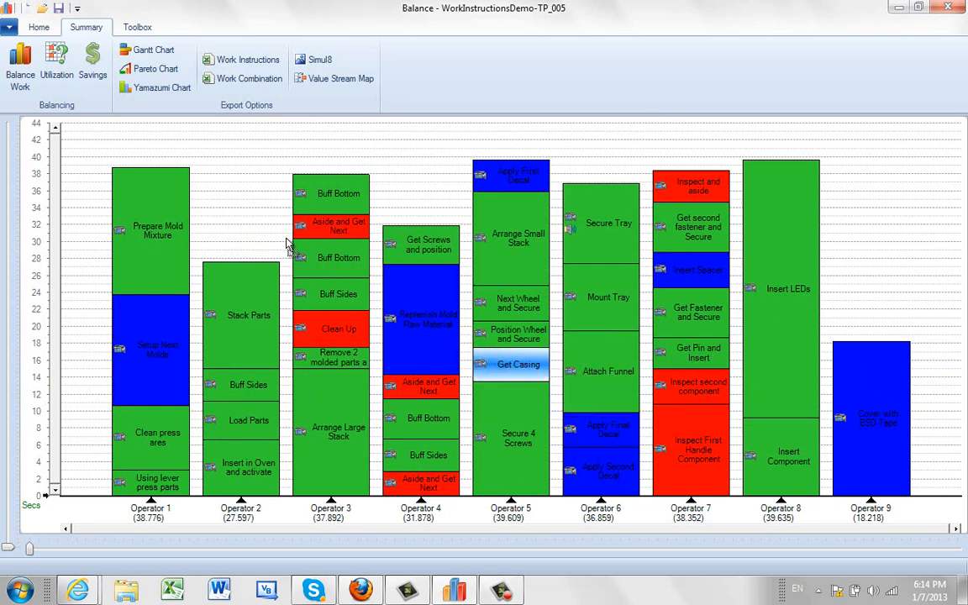
pyautogui.moveTo(259, 244); pyautogui.dragTo(262, 247)
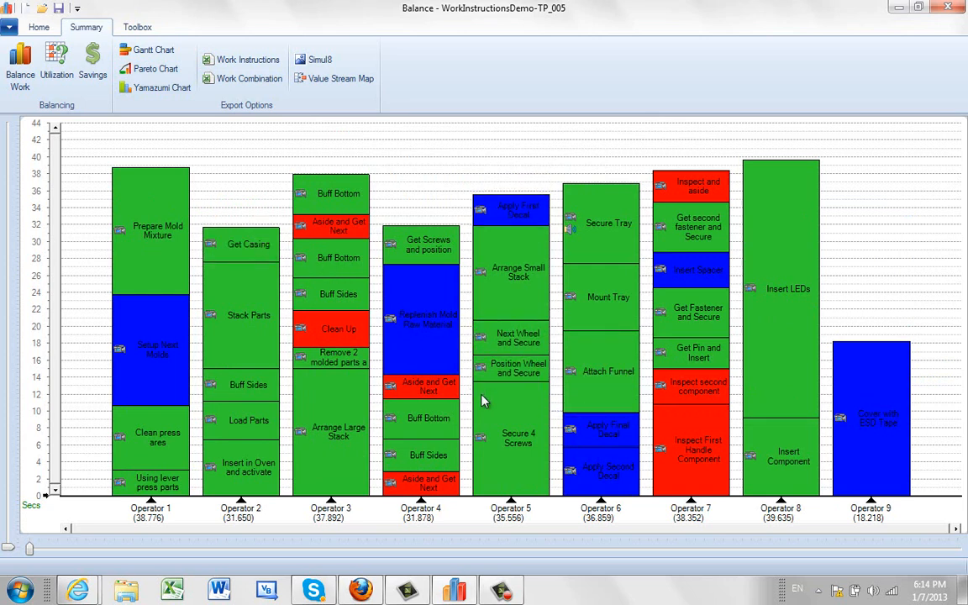
pyautogui.moveTo(607, 437); pyautogui.dragTo(430, 209)
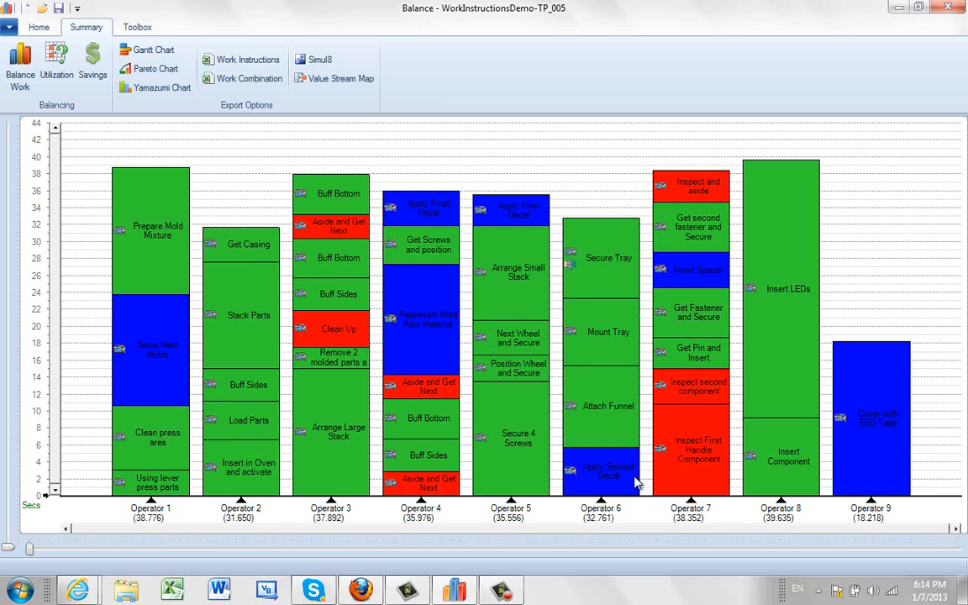
pyautogui.moveTo(597, 473)
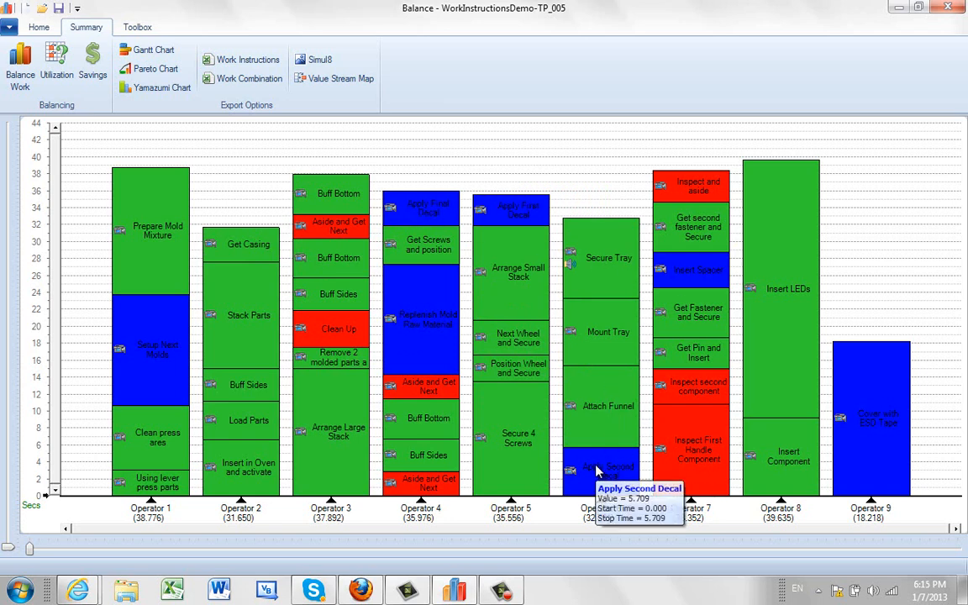
pyautogui.moveTo(597, 473); pyautogui.dragTo(231, 206)
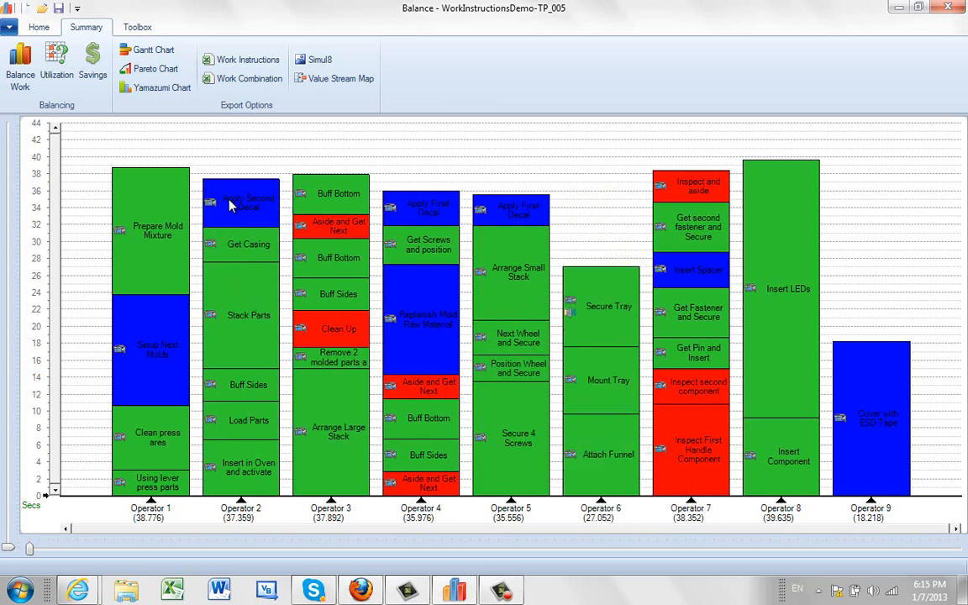
# Split Operator 9's Cover with ESD Tape activity and move one half to the top of Operator 6's stack
pyautogui.rightClick(879, 440)
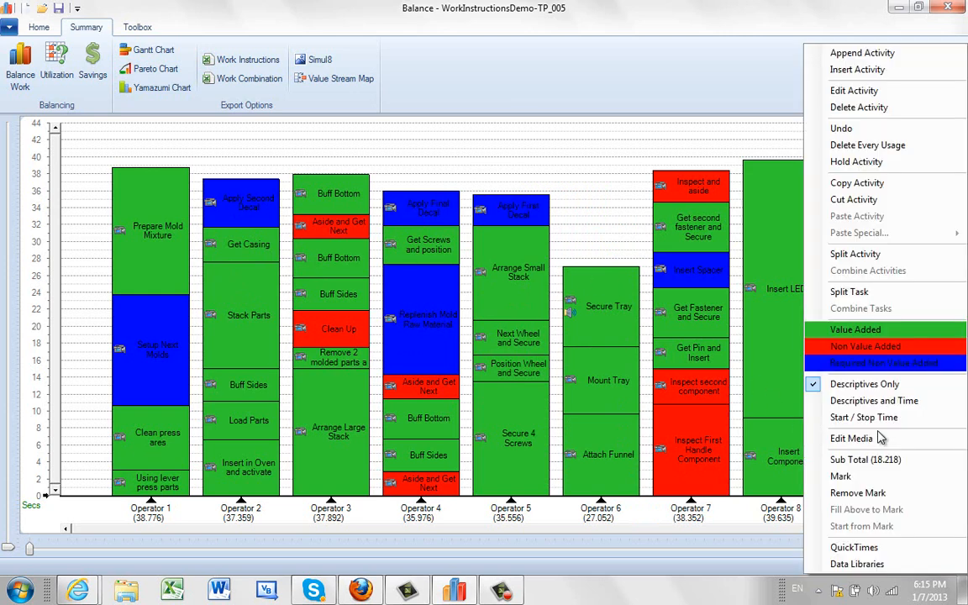
pyautogui.click(876, 254)
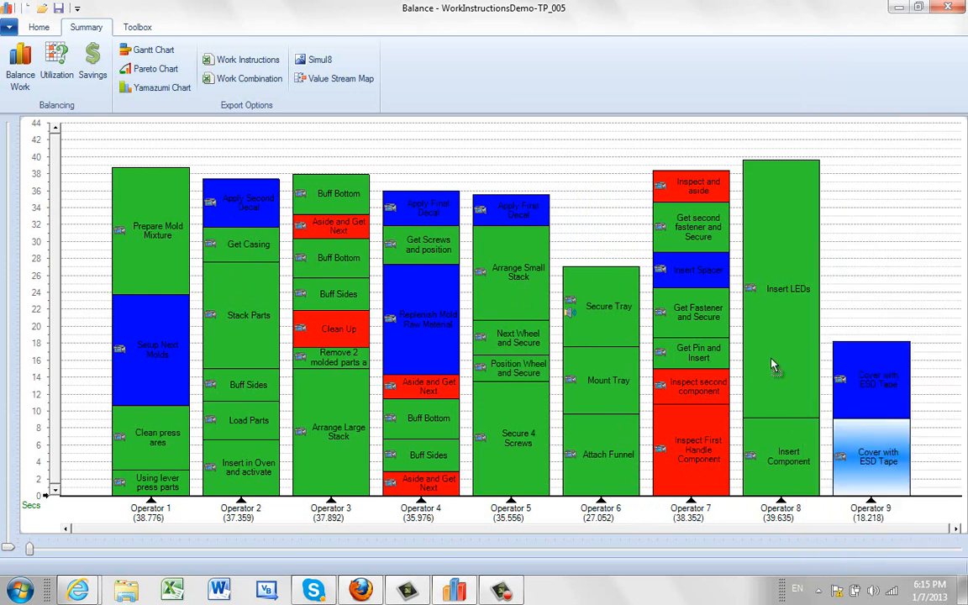
pyautogui.moveTo(600, 229); pyautogui.dragTo(599, 229)
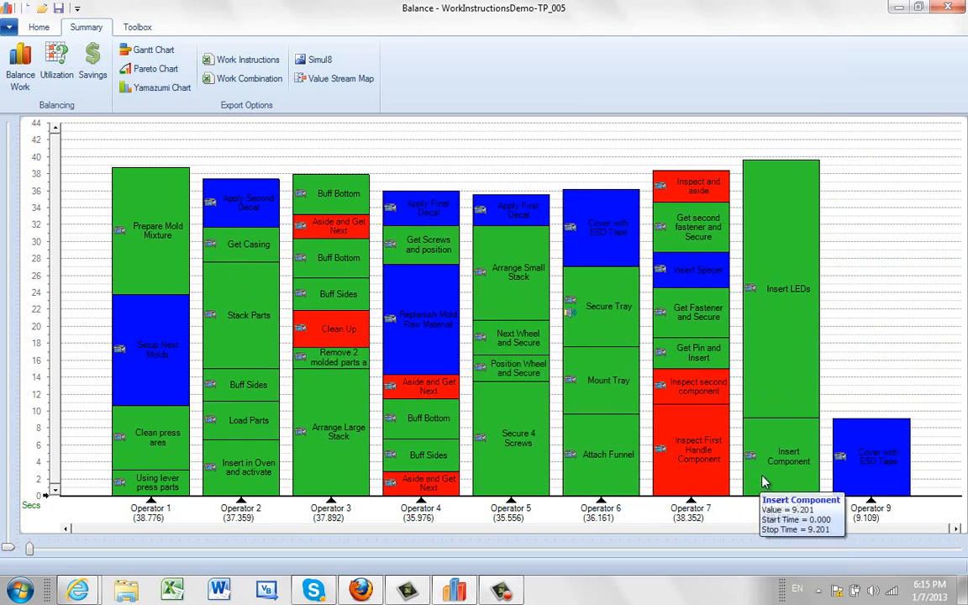
# Delete Inspect second component from Operator 7 and move Operator 9's remaining Cover with ESD Tape activity to the top of Operator 7
pyautogui.rightClick(704, 397)
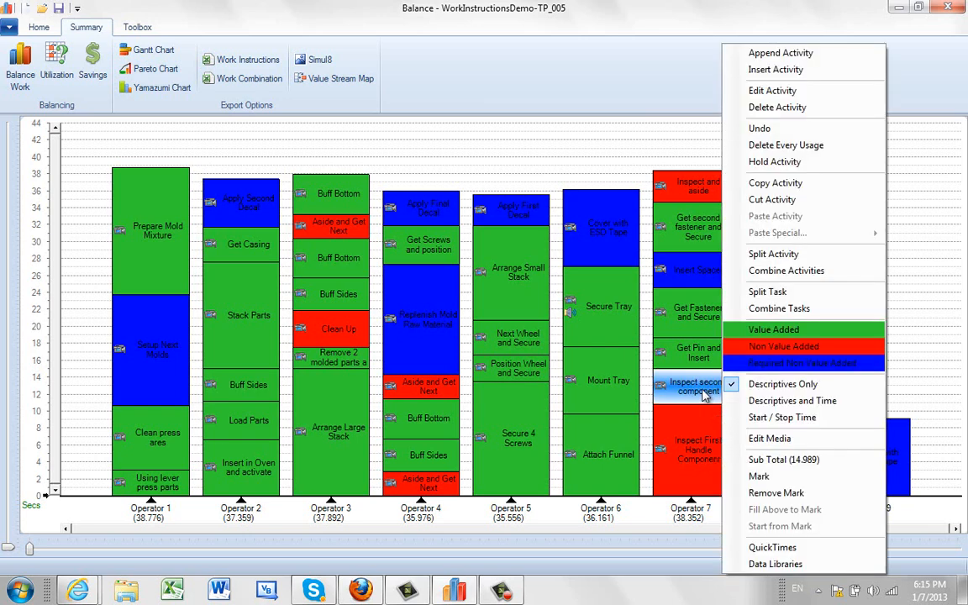
pyautogui.click(788, 106)
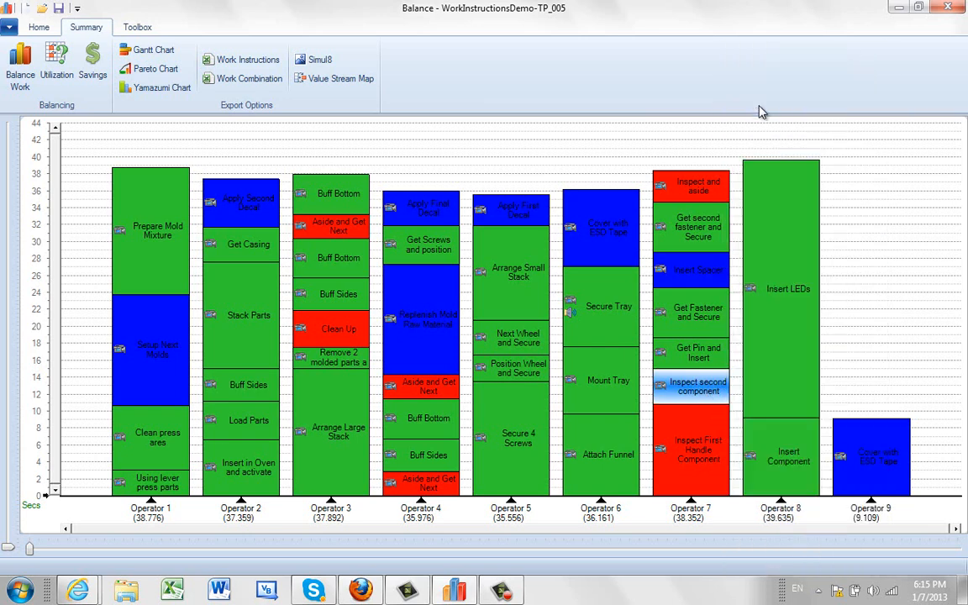
pyautogui.moveTo(862, 487); pyautogui.dragTo(691, 185)
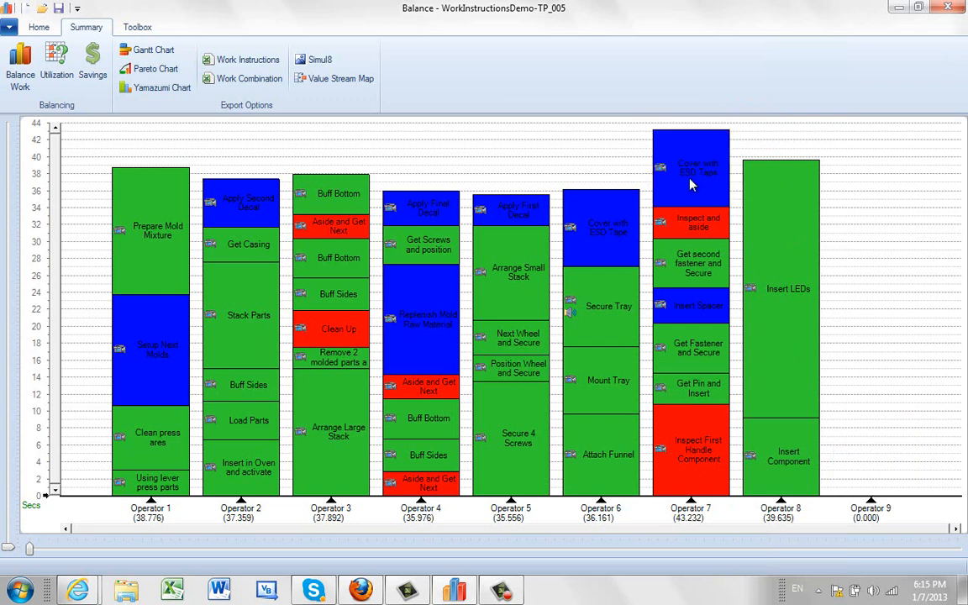
# Delete the empty Operator 9 task from the balance
pyautogui.rightClick(868, 519)
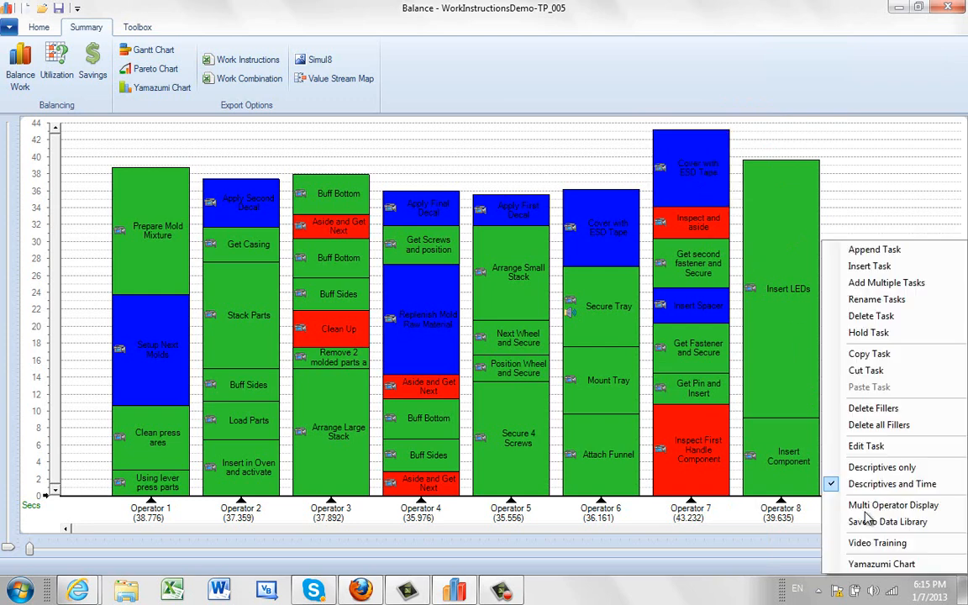
pyautogui.click(878, 323)
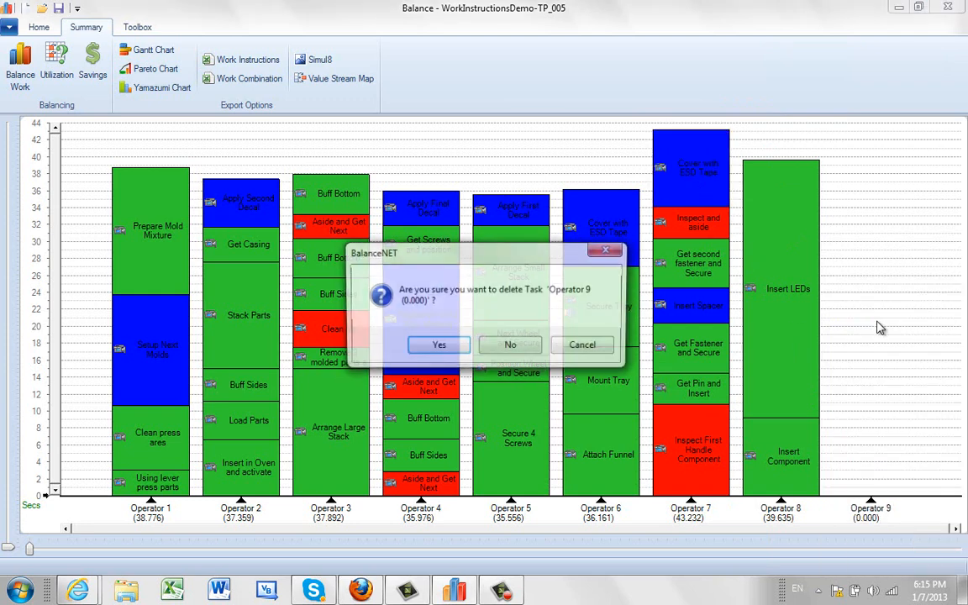
pyautogui.click(437, 343)
pyautogui.moveTo(455, 352)
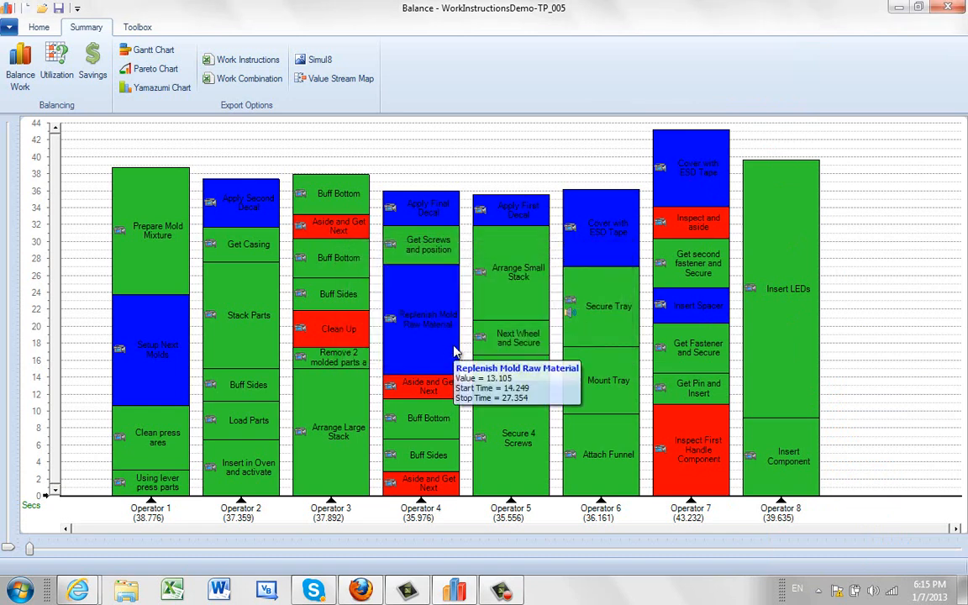
# Reorder Operator 5's activities so that Arrange Small Stack sits above Apply First Decal
pyautogui.click(39, 27)
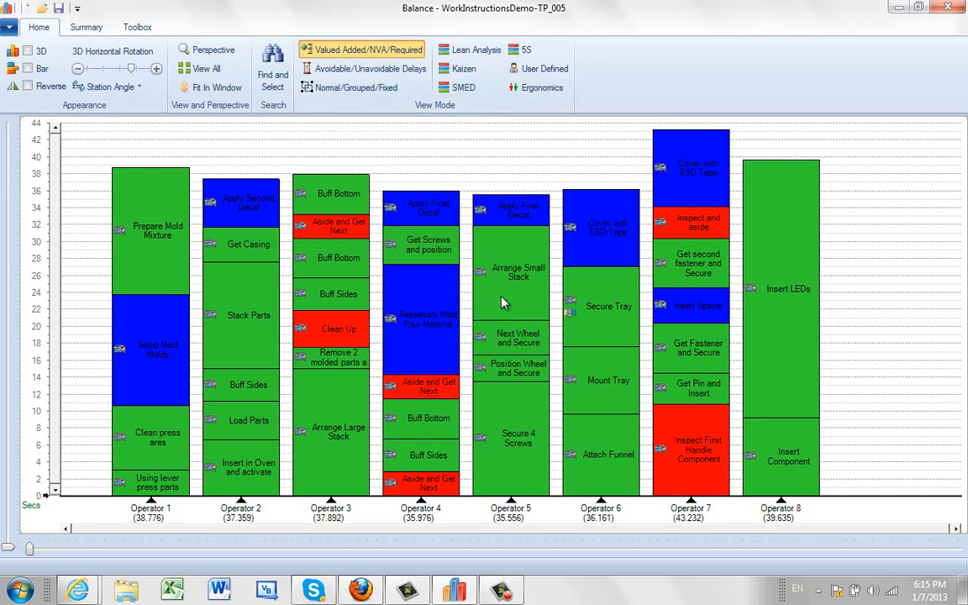
pyautogui.moveTo(502, 303)
pyautogui.mouseDown()
pyautogui.moveTo(443, 216)
pyautogui.moveTo(413, 193)
pyautogui.moveTo(502, 283)
pyautogui.mouseUp()
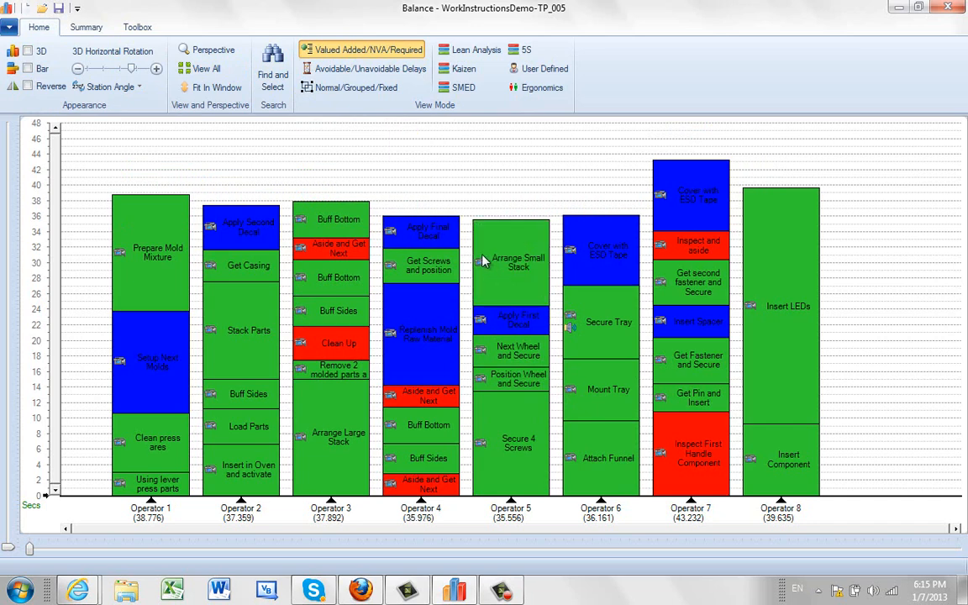
# Switch the chart's view mode from value-added colouring to Normal/Grouped/Fixed
pyautogui.moveTo(484, 262)
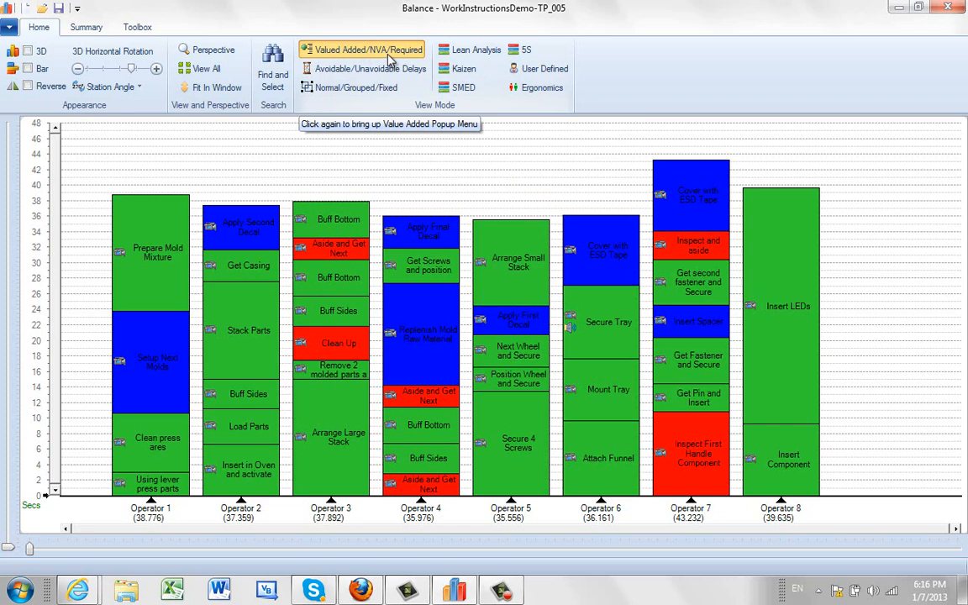
pyautogui.moveTo(344, 231)
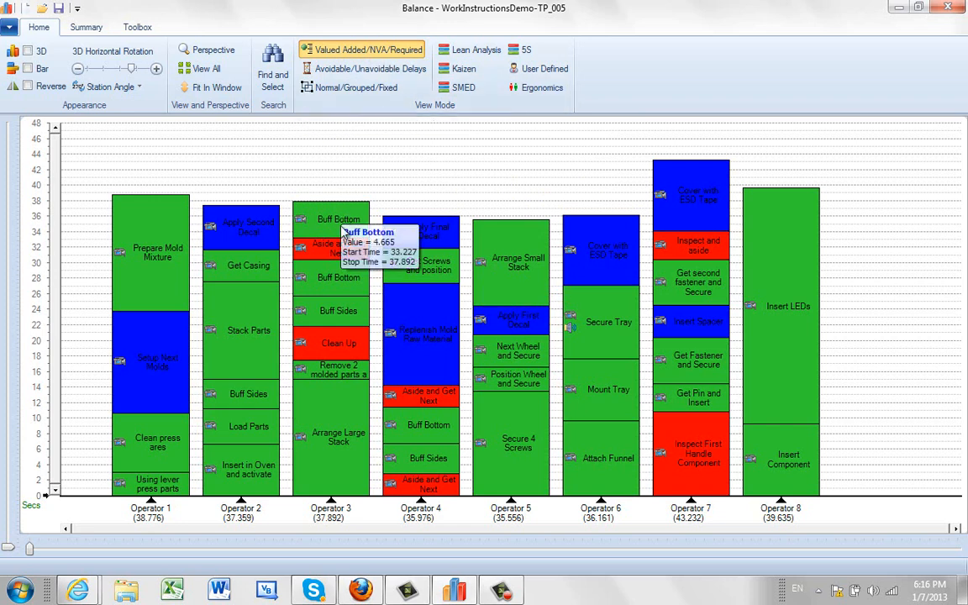
pyautogui.moveTo(340, 252)
pyautogui.moveTo(427, 316)
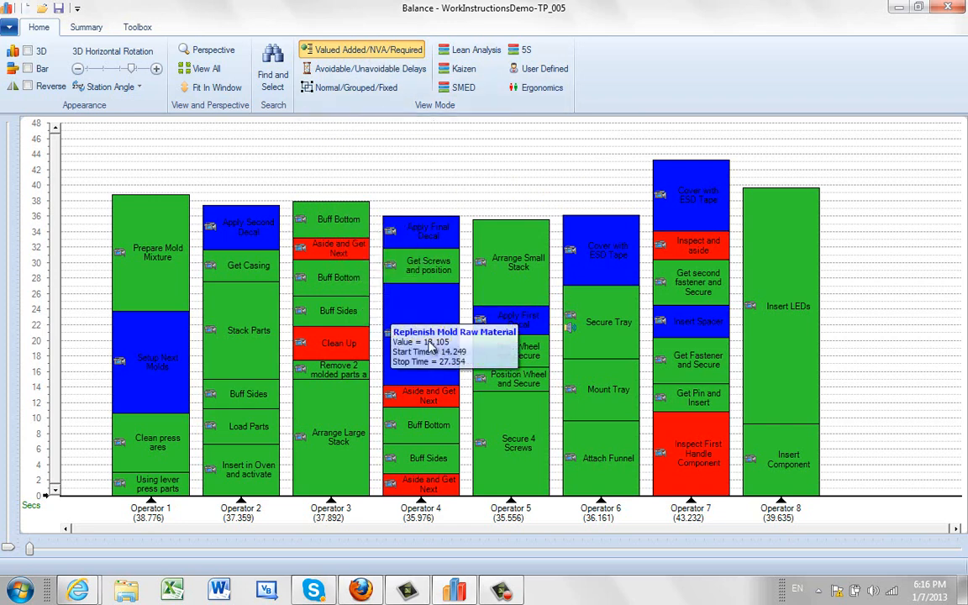
pyautogui.click(355, 91)
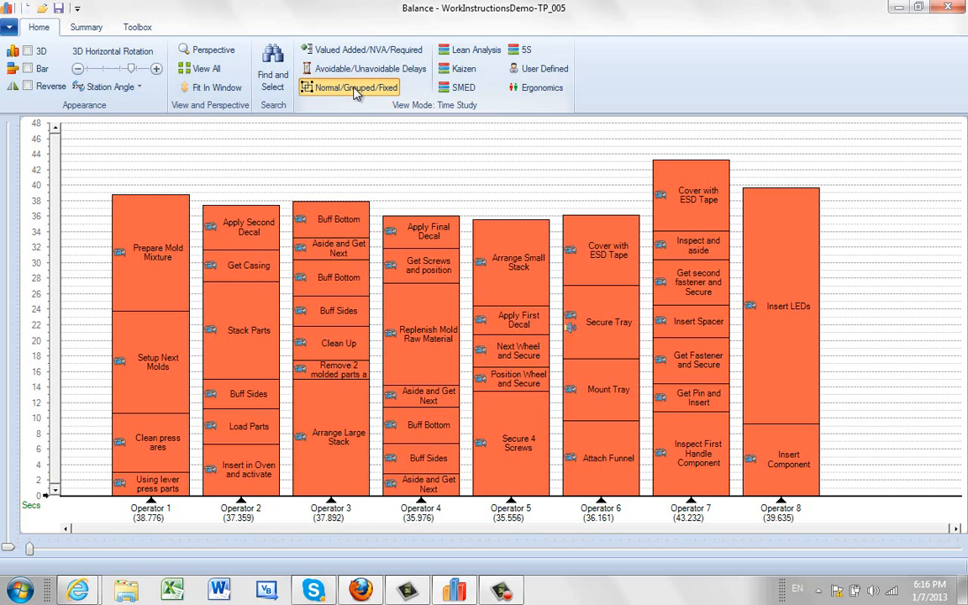
# Review the default colours for the activity categories in the options and close them without changes
pyautogui.click(9, 28)
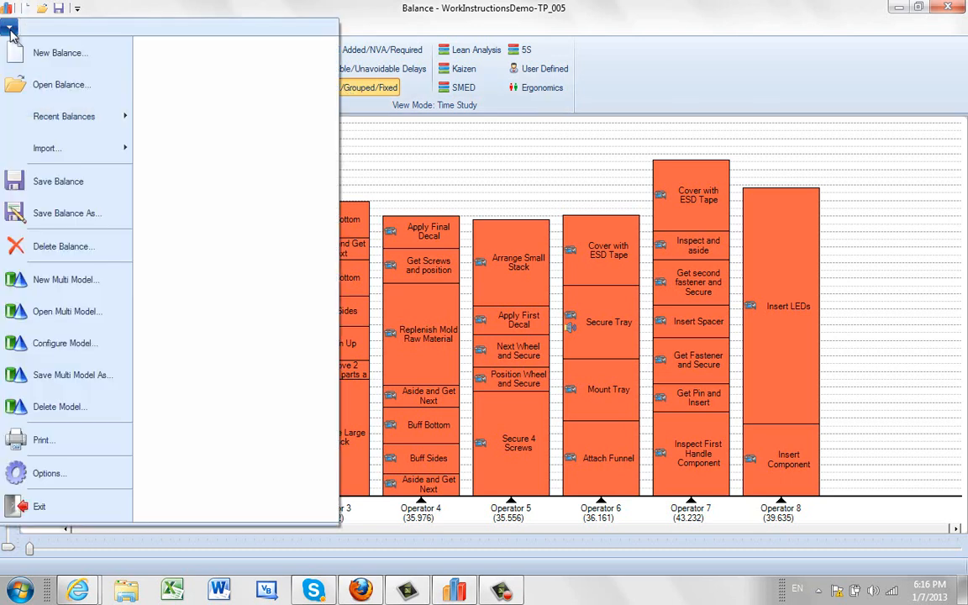
pyautogui.click(47, 474)
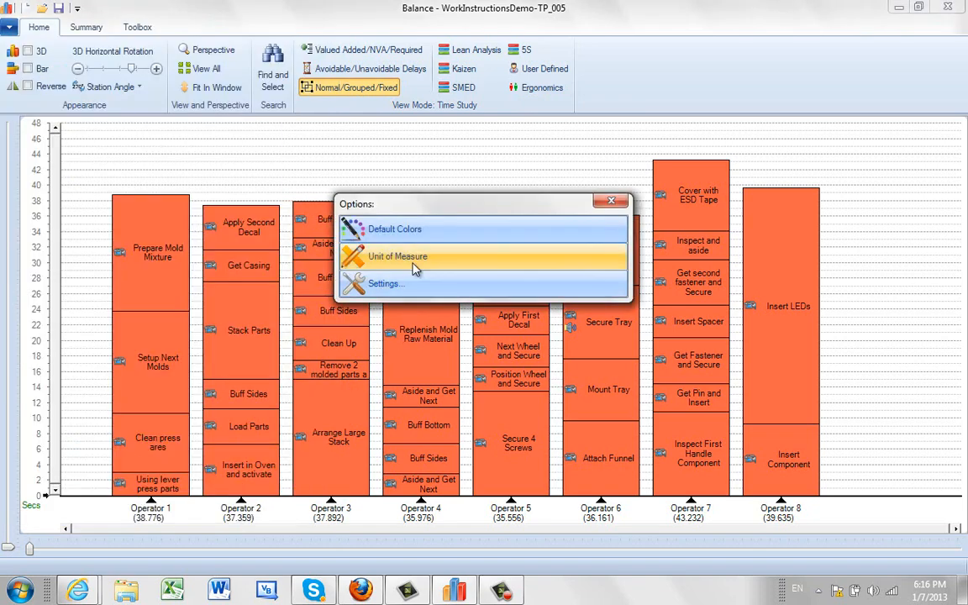
pyautogui.click(427, 235)
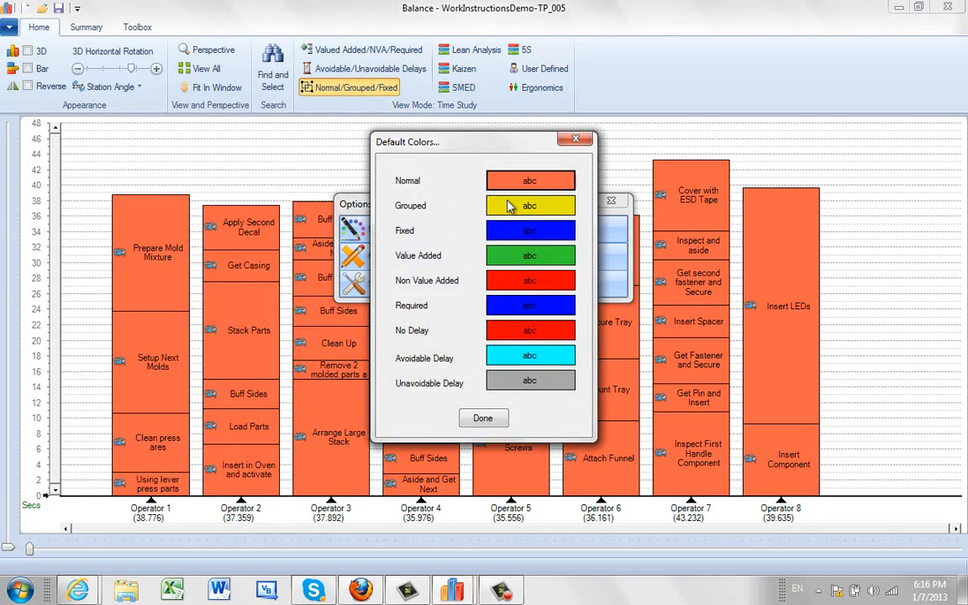
pyautogui.click(495, 420)
pyautogui.click(611, 204)
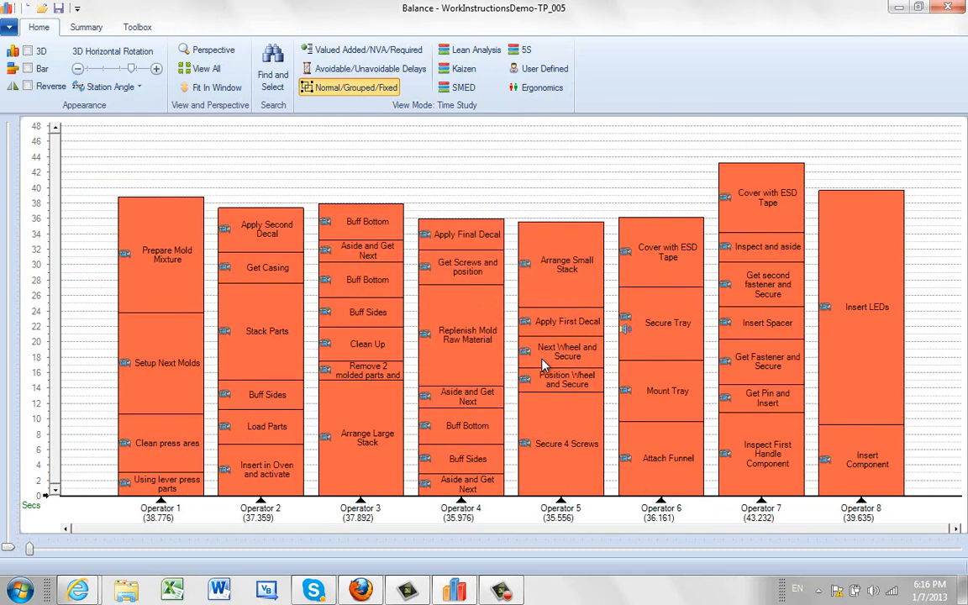
# Move Replenish Mold Raw Material from Operator 4 to Operator 2 and back to its place in Operator 4
pyautogui.click(469, 352)
pyautogui.moveTo(256, 352); pyautogui.dragTo(227, 308)
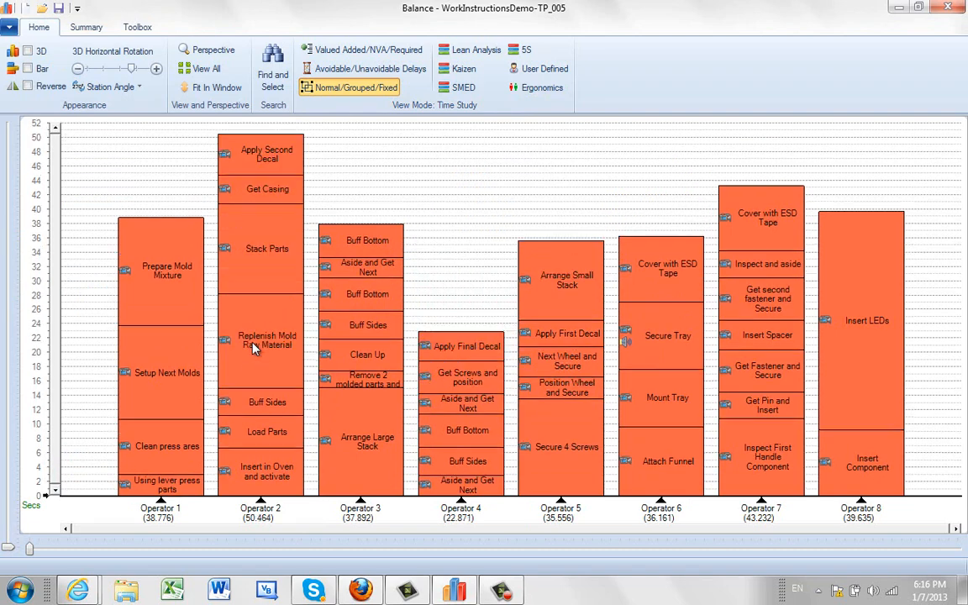
pyautogui.moveTo(461, 393); pyautogui.dragTo(460, 391)
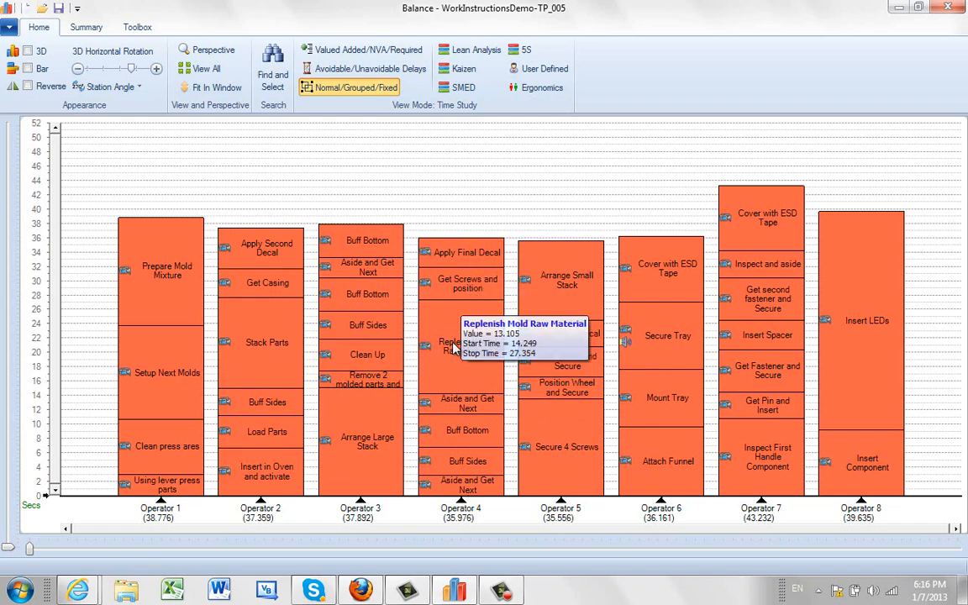
# Mark Operator 4's Replenish Mold Raw Material, Get Screws and position, and Apply Final Decal activities as Grouped
pyautogui.rightClick(467, 347)
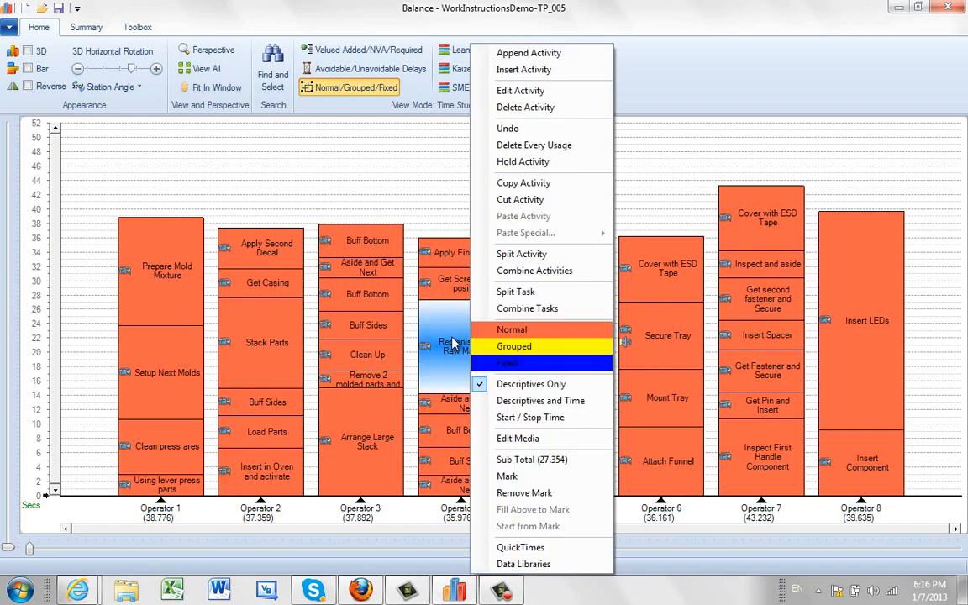
pyautogui.click(501, 361)
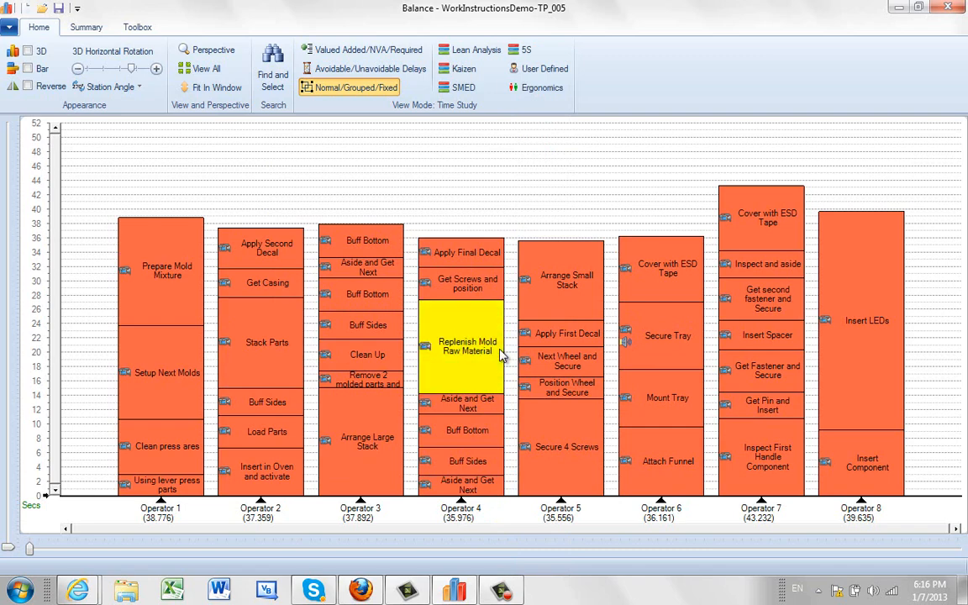
pyautogui.rightClick(483, 290)
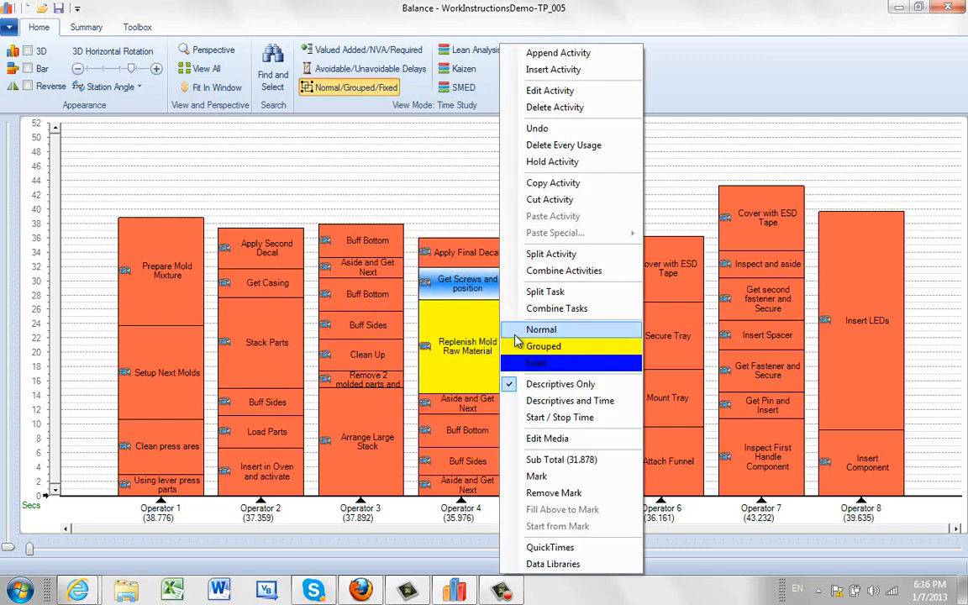
pyautogui.click(512, 402)
pyautogui.rightClick(439, 250)
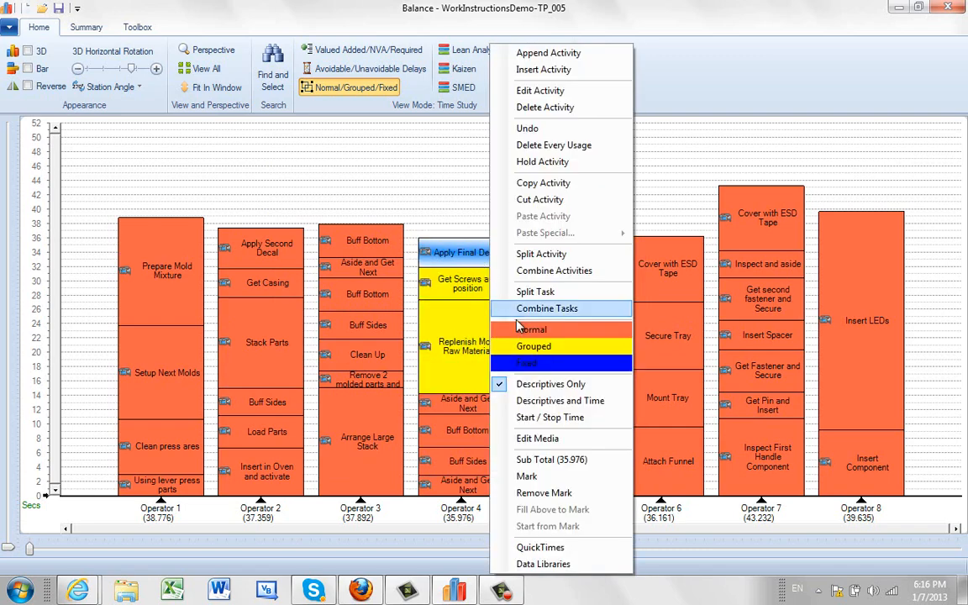
pyautogui.click(495, 305)
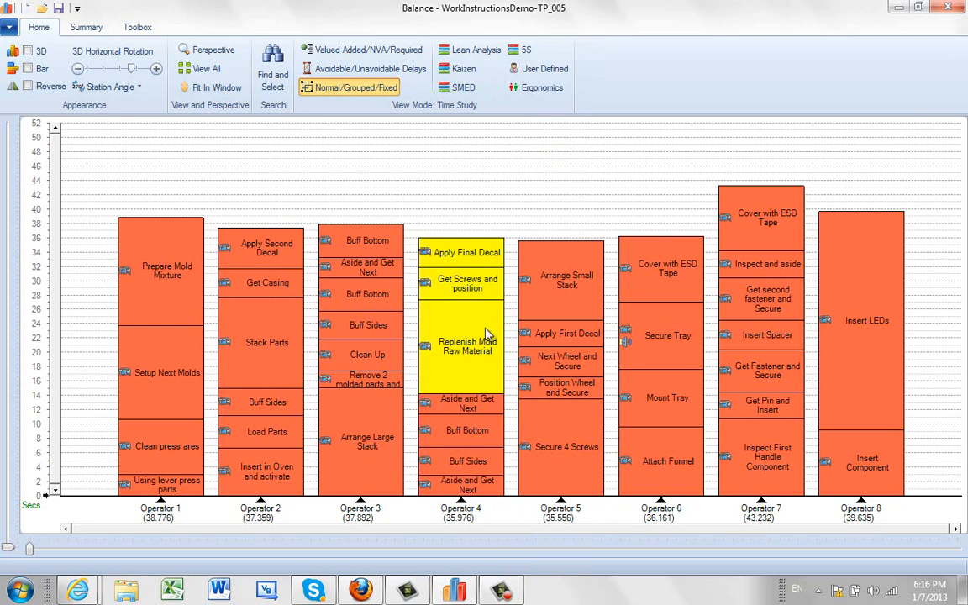
# Move the grouped yellow activities from Operator 4 to Operator 6 and back into Operator 4, directly above Buff Sides
pyautogui.click(477, 291)
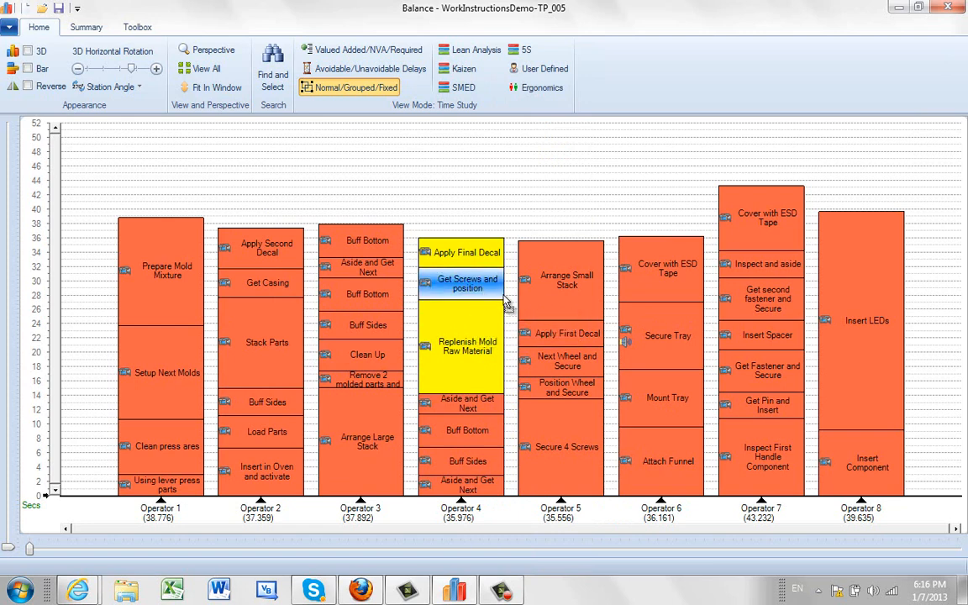
pyautogui.moveTo(677, 365); pyautogui.dragTo(664, 387)
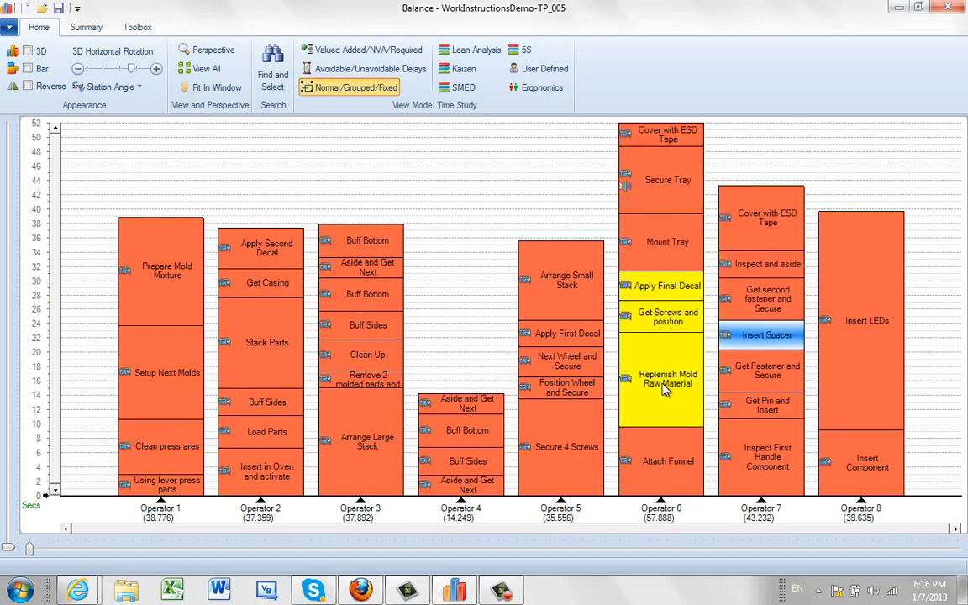
pyautogui.click(666, 318)
pyautogui.moveTo(469, 417); pyautogui.dragTo(468, 413)
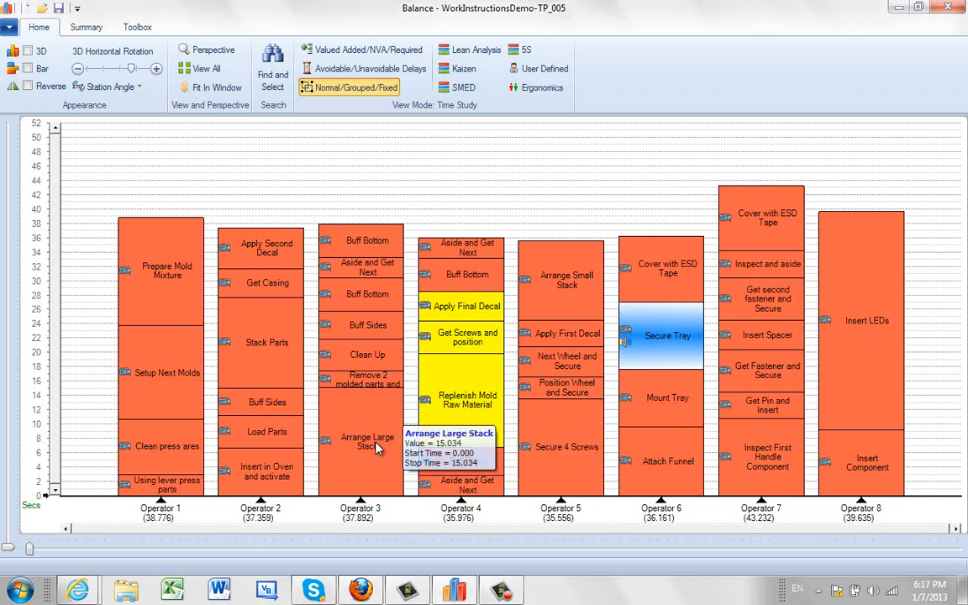
# Mark Operator 6's Attach Funnel activity as Fixed
pyautogui.rightClick(656, 462)
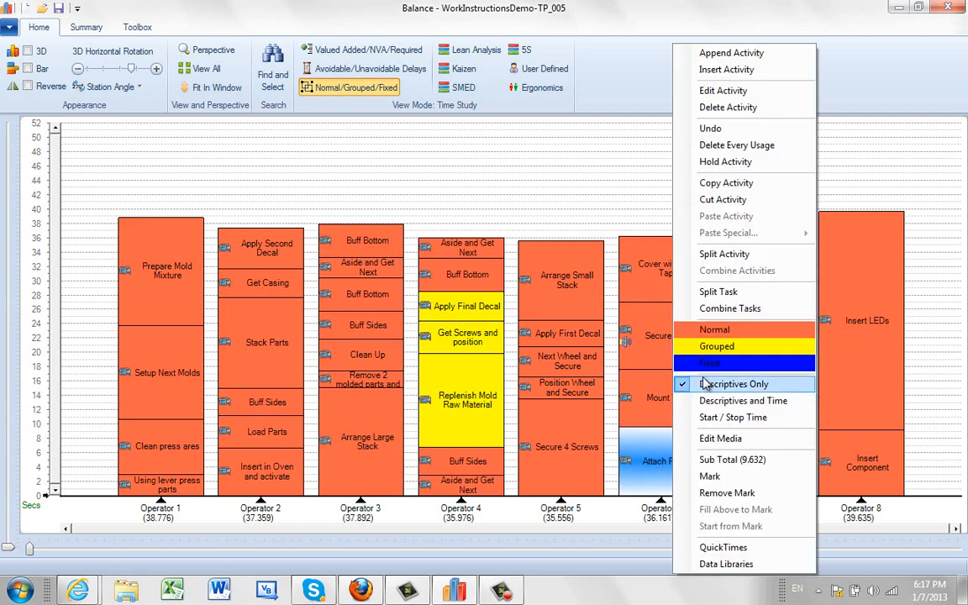
pyautogui.click(711, 365)
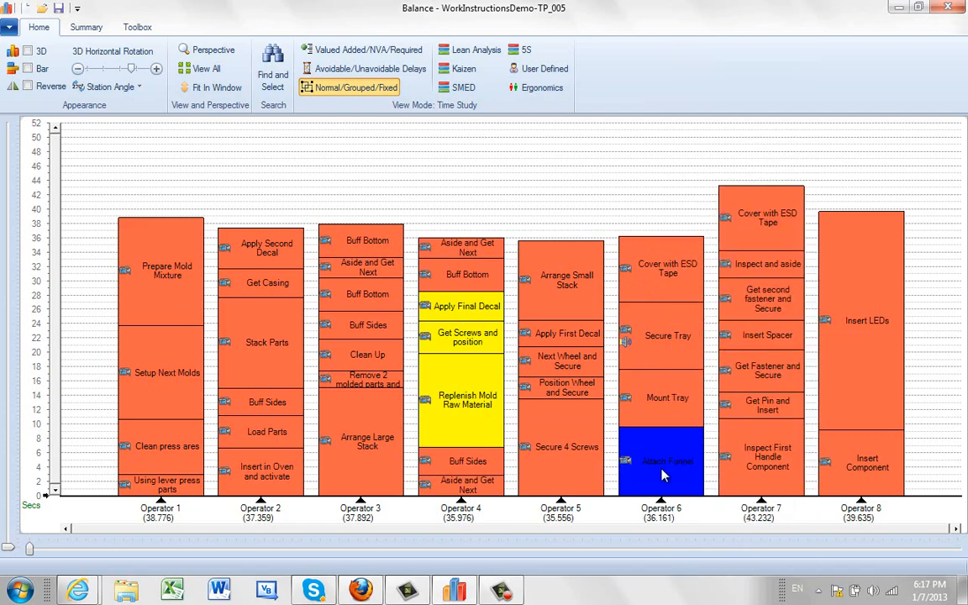
pyautogui.click(626, 460)
pyautogui.click(599, 398)
pyautogui.moveTo(402, 283)
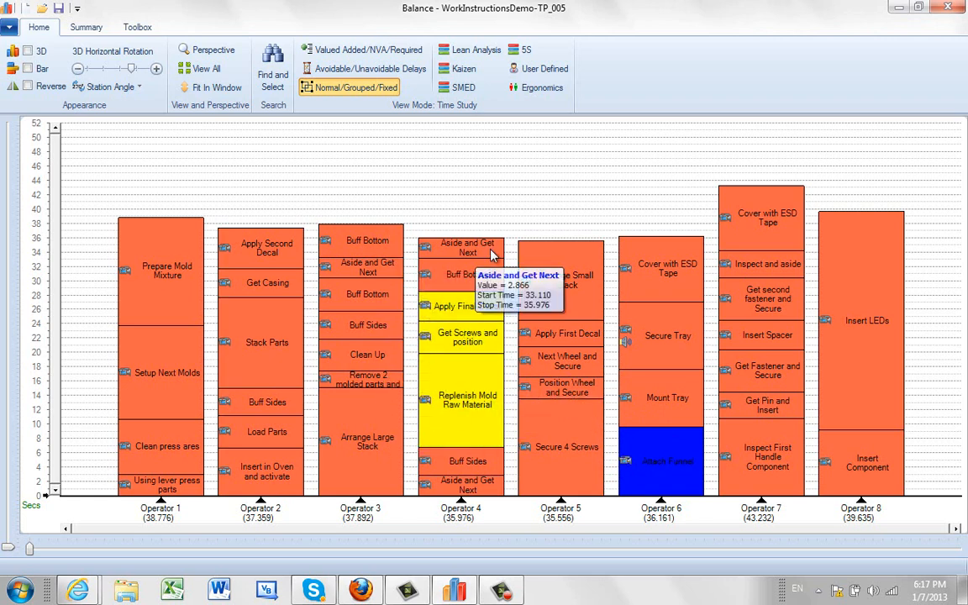
pyautogui.moveTo(485, 405)
pyautogui.moveTo(473, 326)
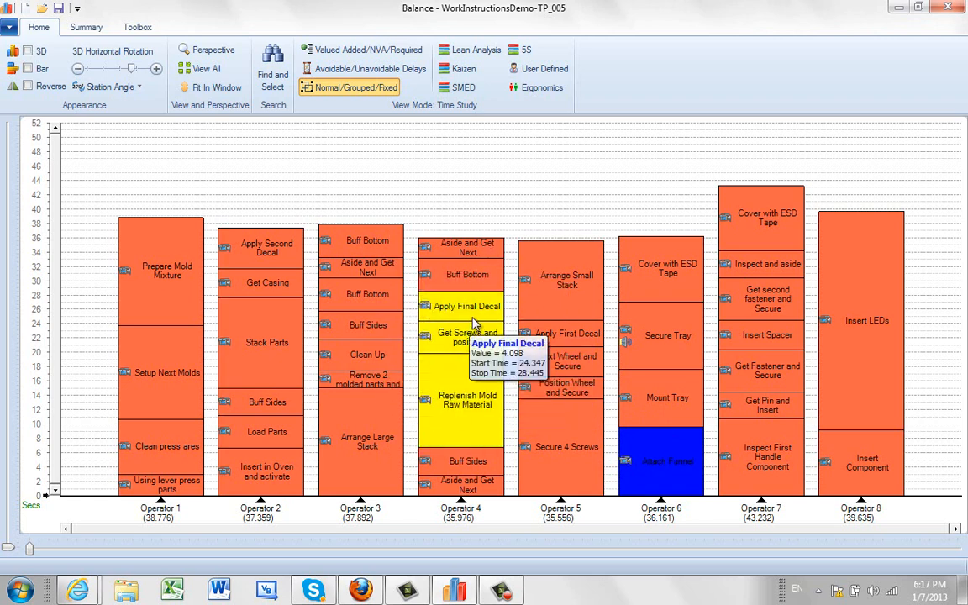
pyautogui.moveTo(643, 452)
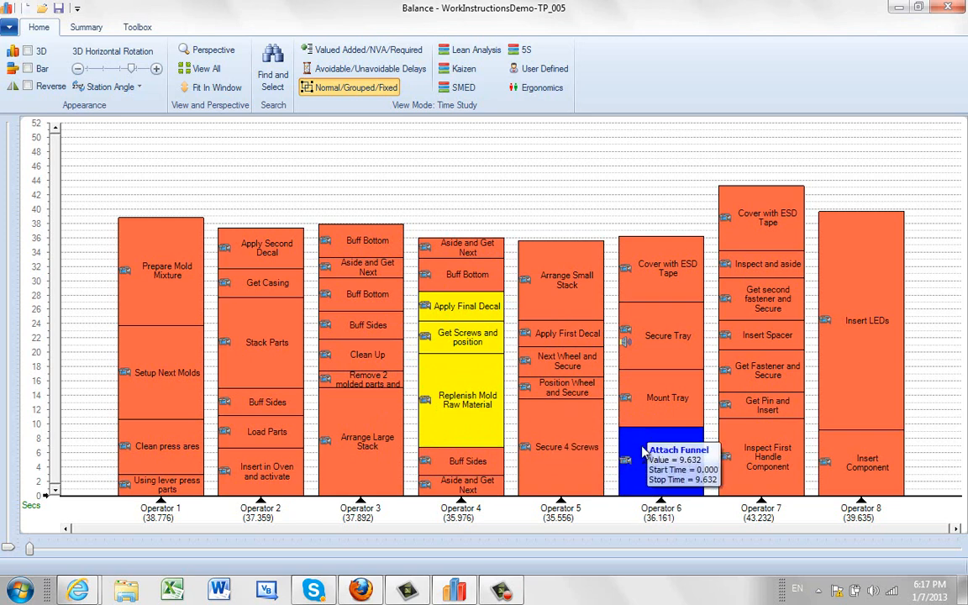
pyautogui.moveTo(624, 415)
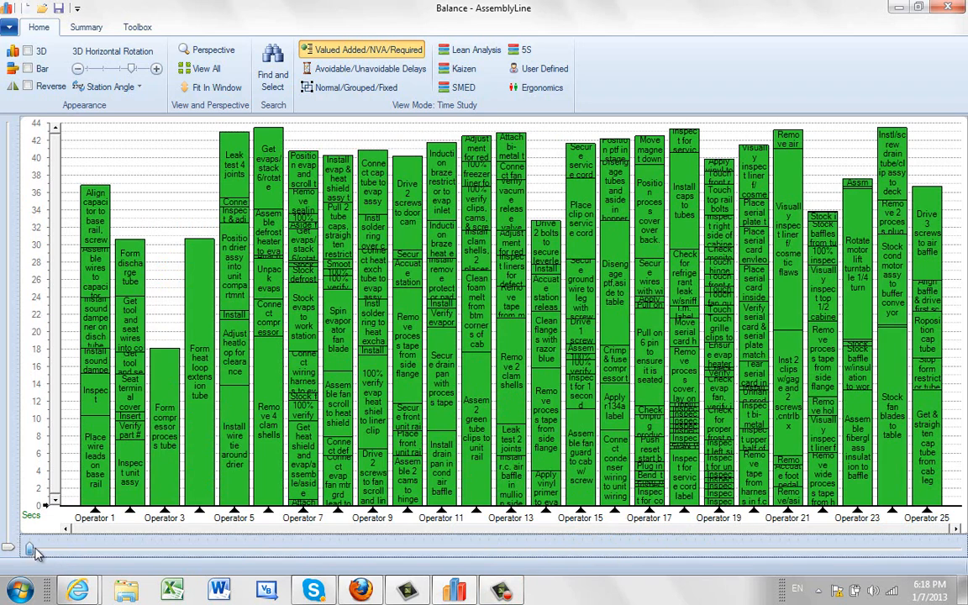
# Enlarge the AssemblyLine chart horizontally to read the first operators' activities and return it to the view of all operators
pyautogui.moveTo(31, 550); pyautogui.dragTo(67, 549)
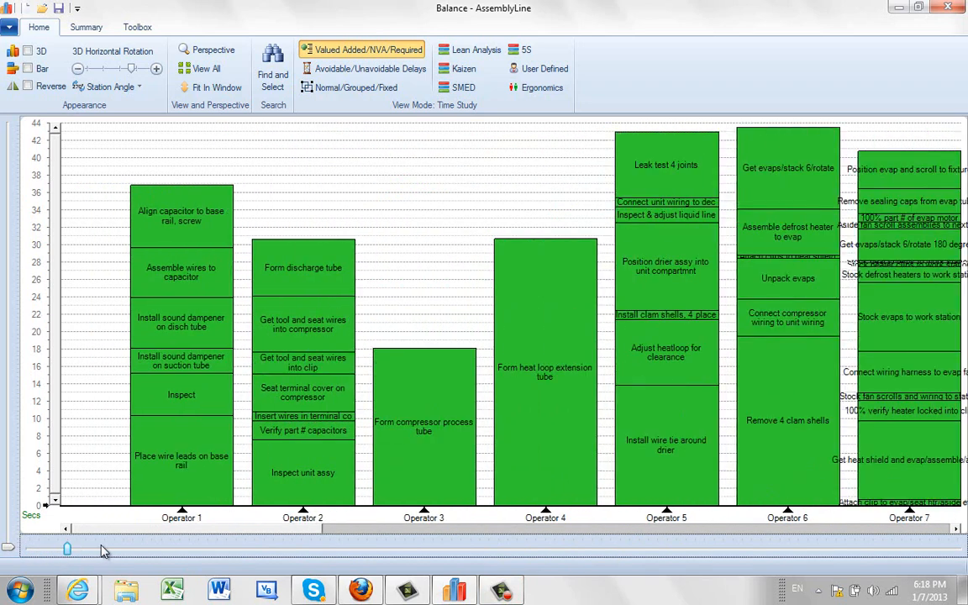
pyautogui.moveTo(310, 535); pyautogui.dragTo(240, 530)
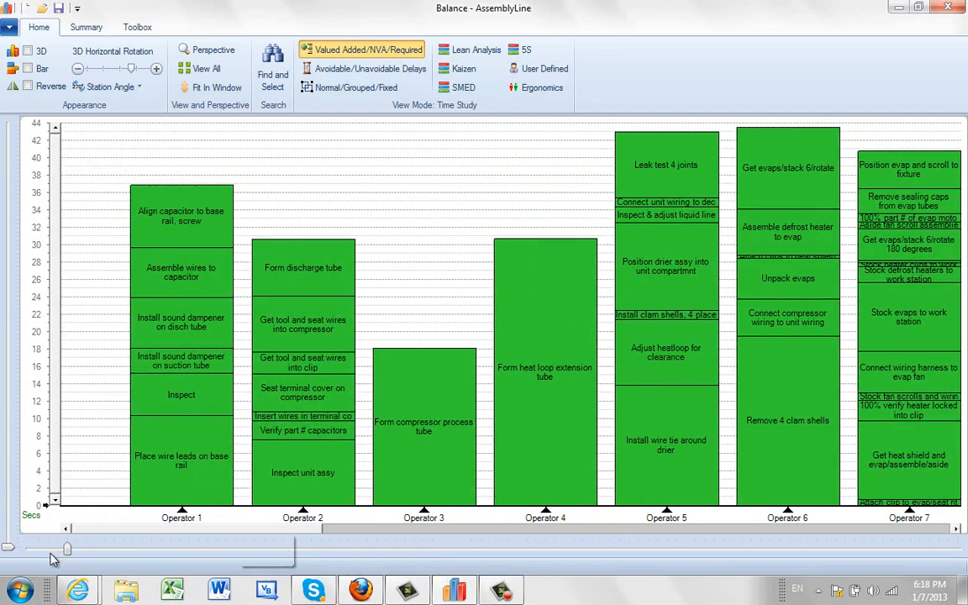
pyautogui.moveTo(65, 551); pyautogui.dragTo(30, 548)
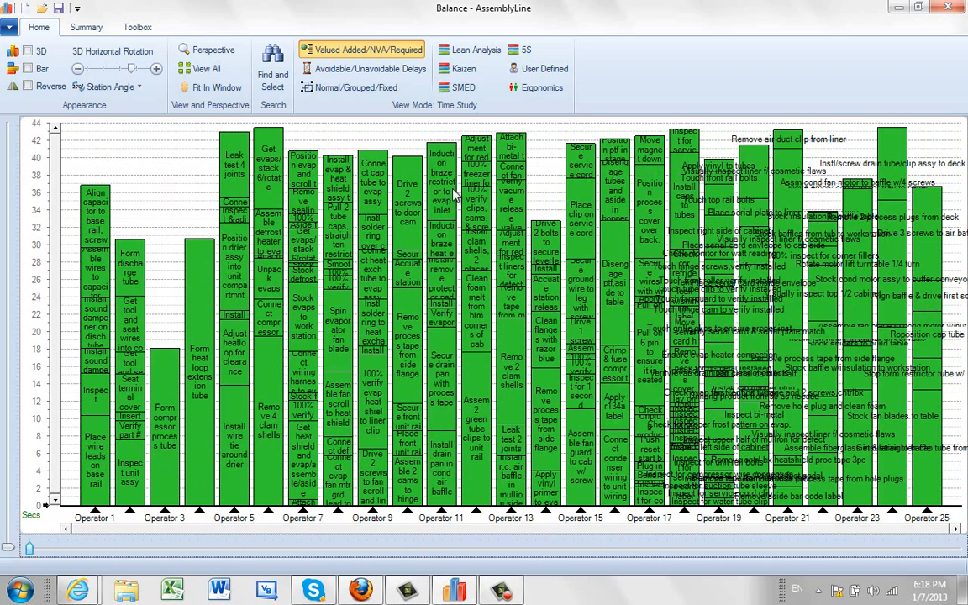
# Calculate the line balance options by production for a required production of 97 per hour
pyautogui.click(97, 30)
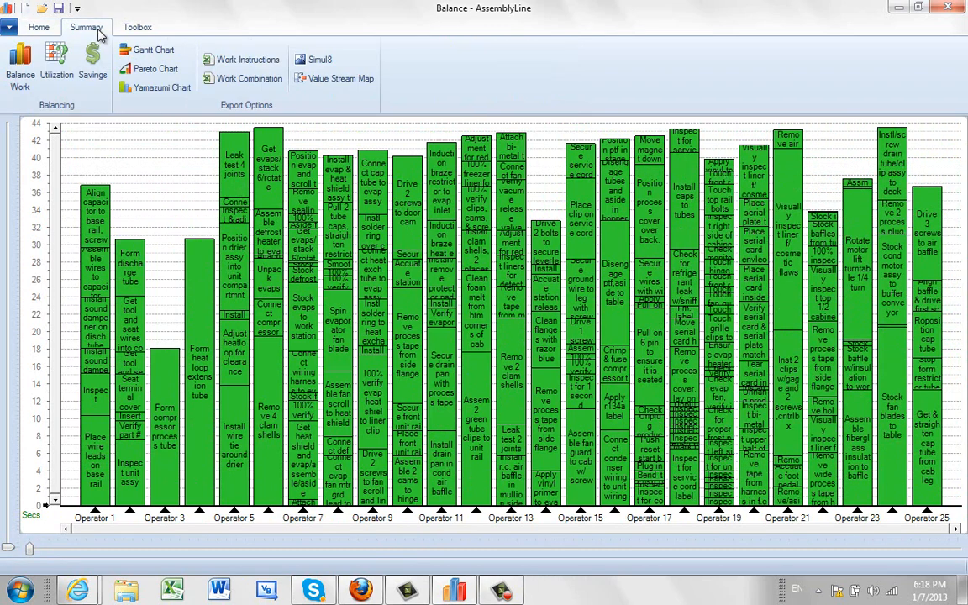
pyautogui.click(23, 60)
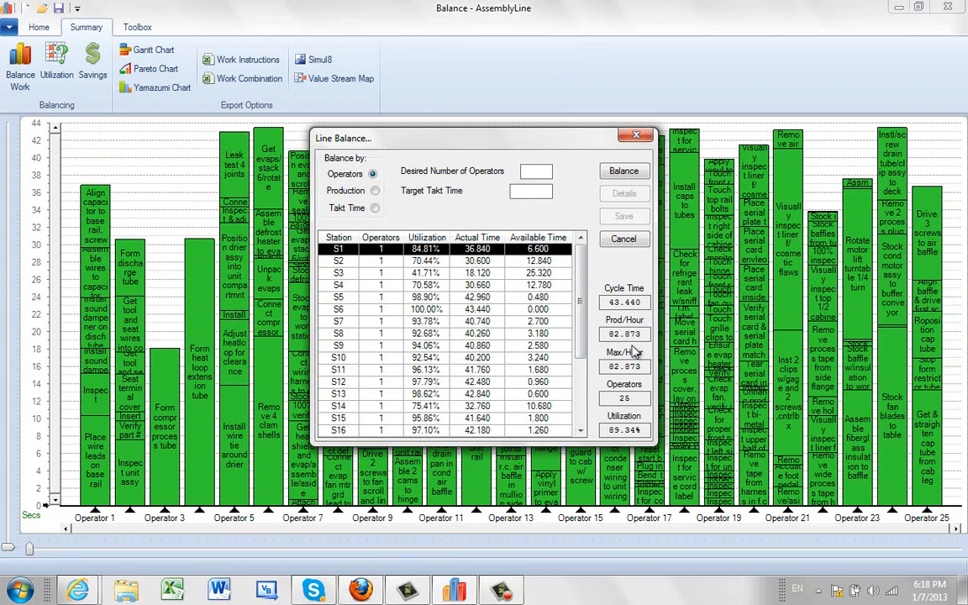
pyautogui.click(343, 189)
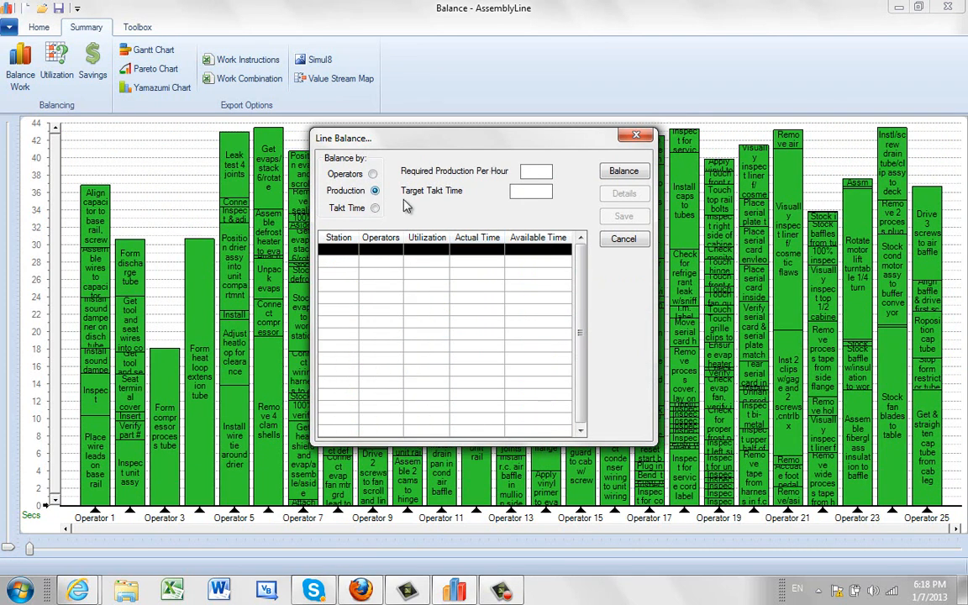
pyautogui.write('97')
pyautogui.click(624, 171)
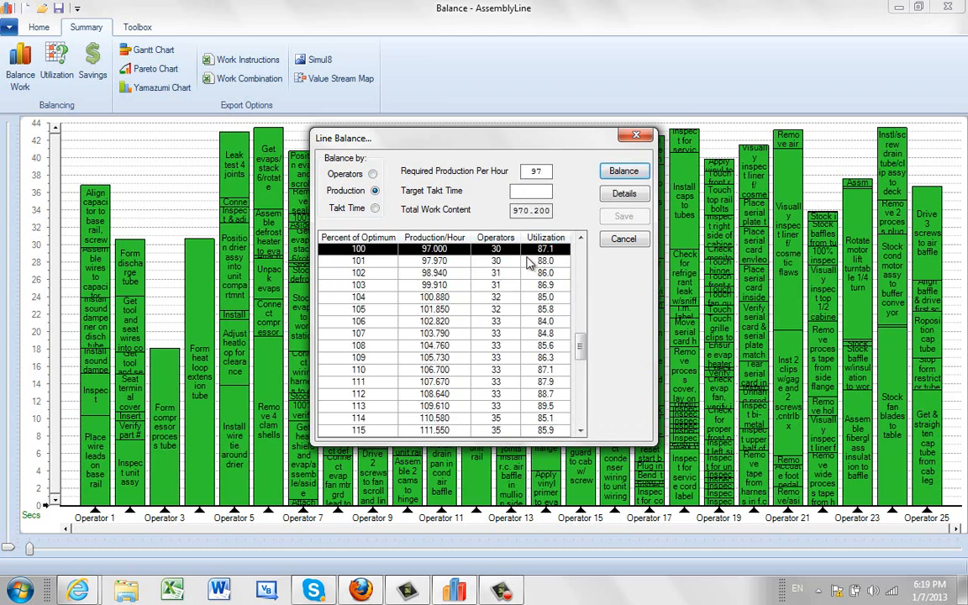
pyautogui.click(580, 239)
pyautogui.click(580, 239)
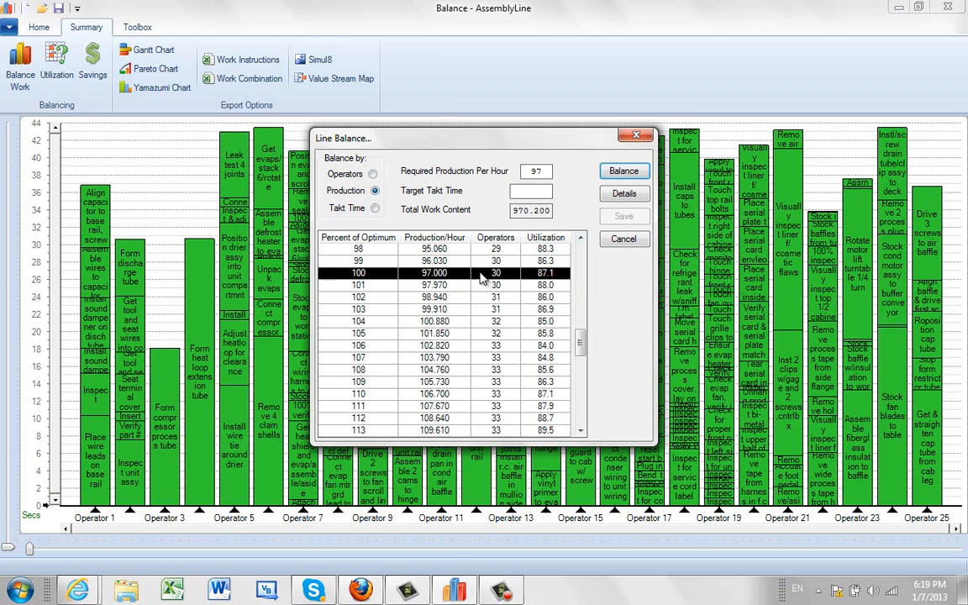
# Review the station details of the 100 percent option and save this production-based balance
pyautogui.click(624, 194)
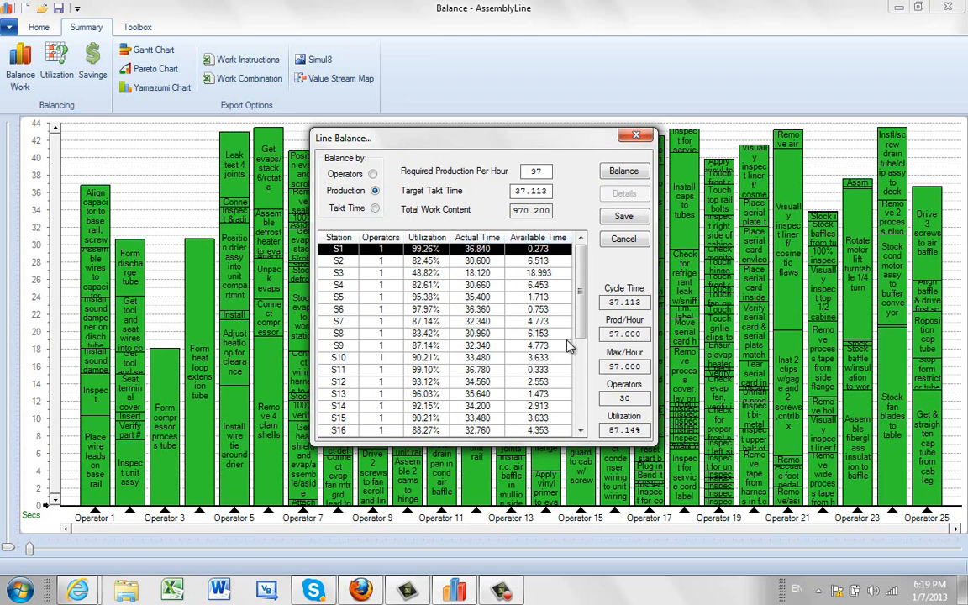
pyautogui.moveTo(580, 303); pyautogui.dragTo(591, 263)
pyautogui.click(621, 218)
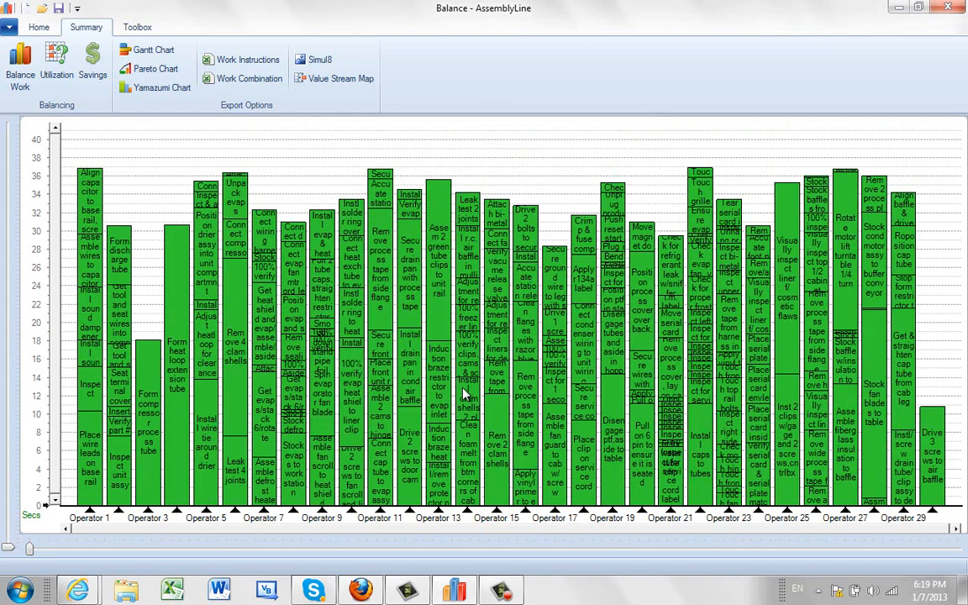
pyautogui.moveTo(463, 394)
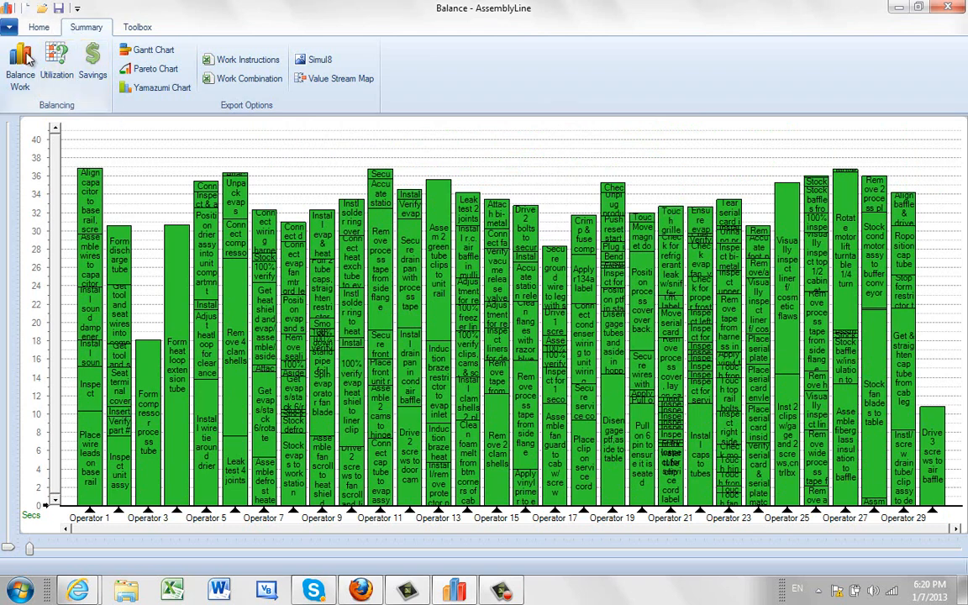
pyautogui.click(20, 67)
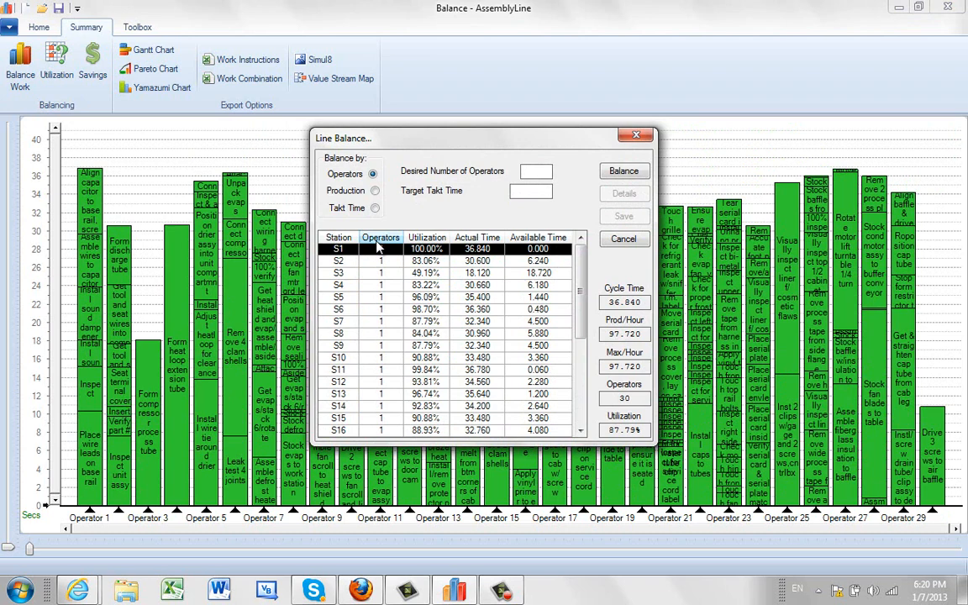
pyautogui.click(375, 209)
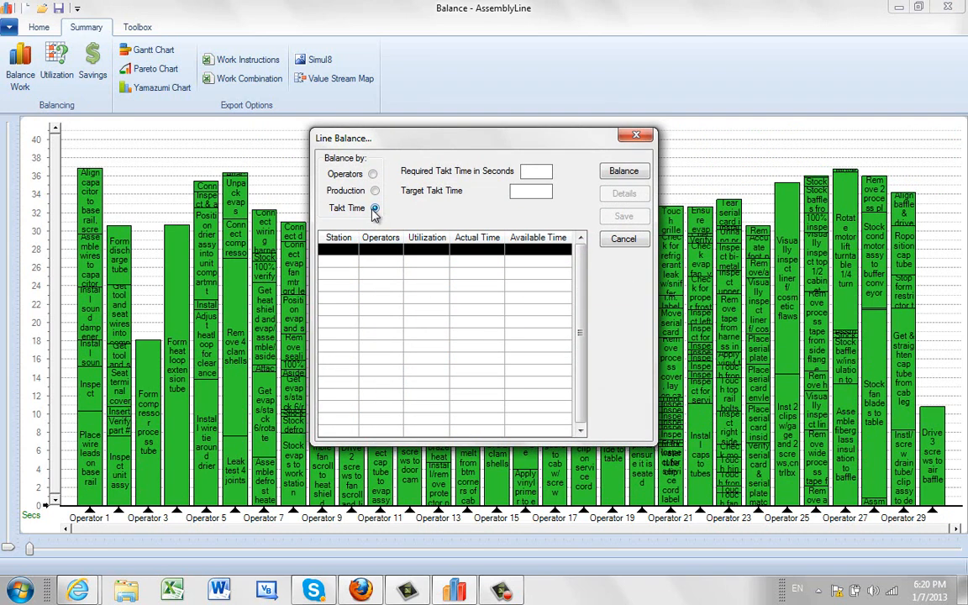
pyautogui.click(633, 138)
# Balance the line by a required takt time of 52 seconds, using the 100 percent option, and save the result
pyautogui.click(22, 74)
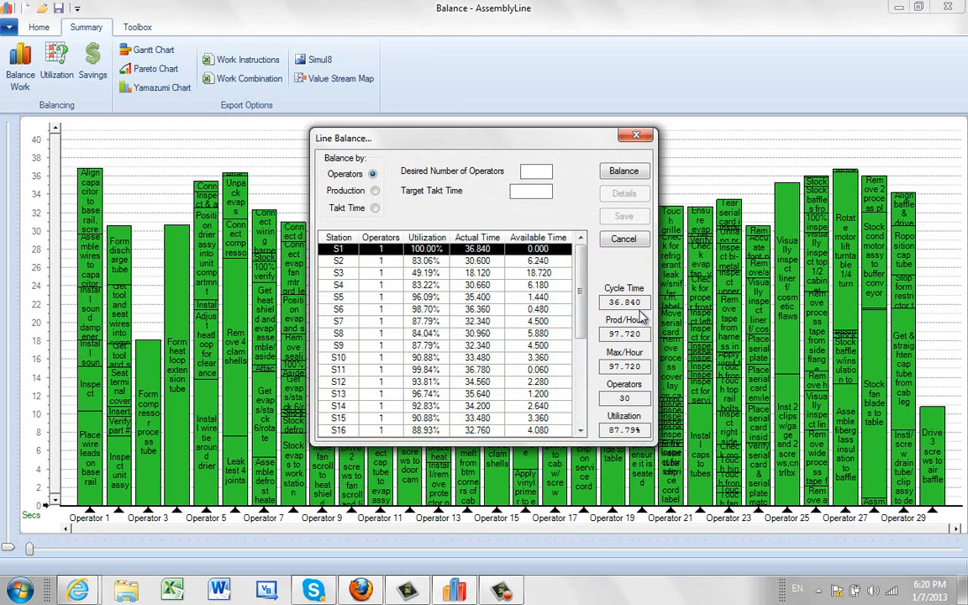
pyautogui.click(375, 208)
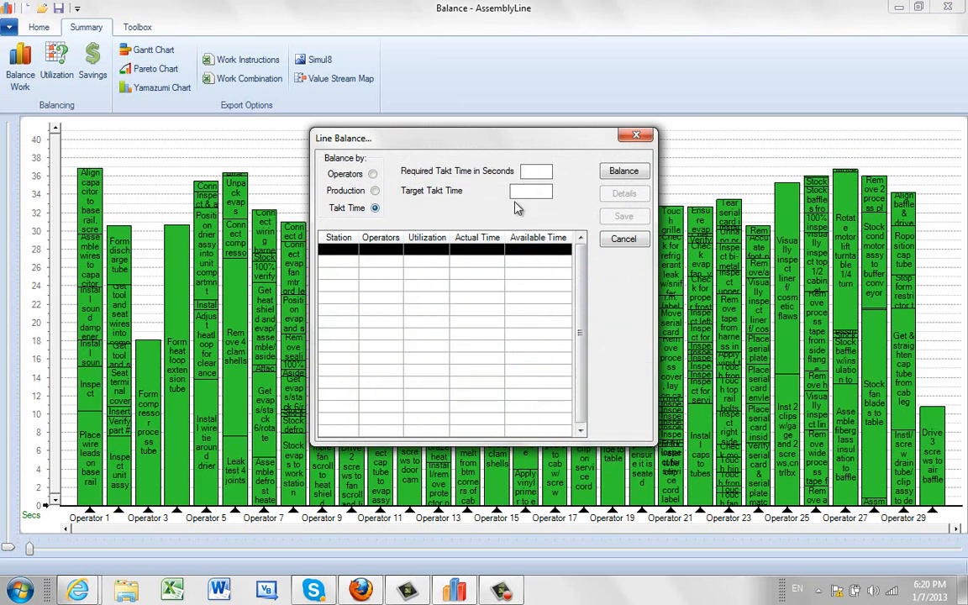
pyautogui.write('52')
pyautogui.click(621, 171)
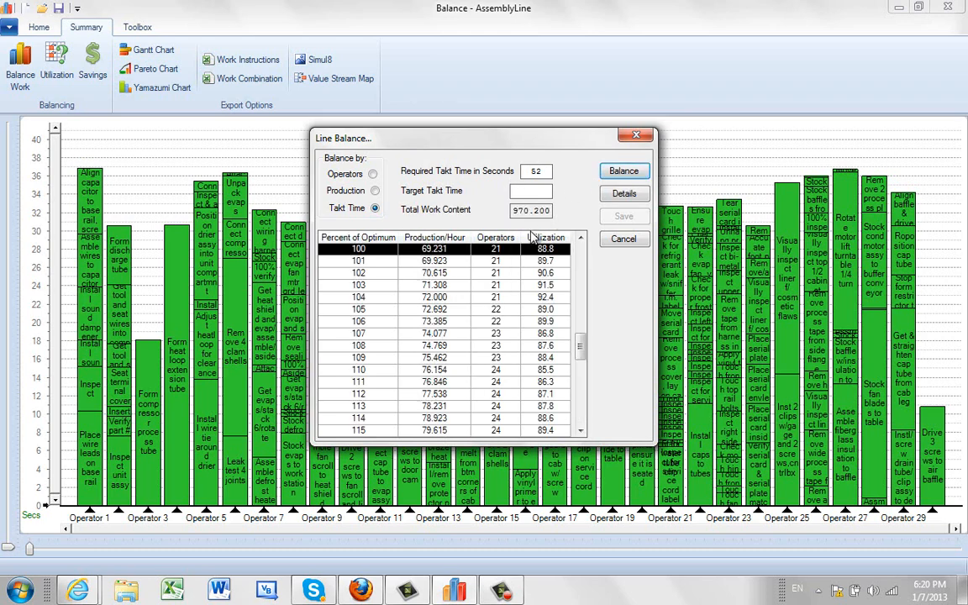
pyautogui.click(623, 193)
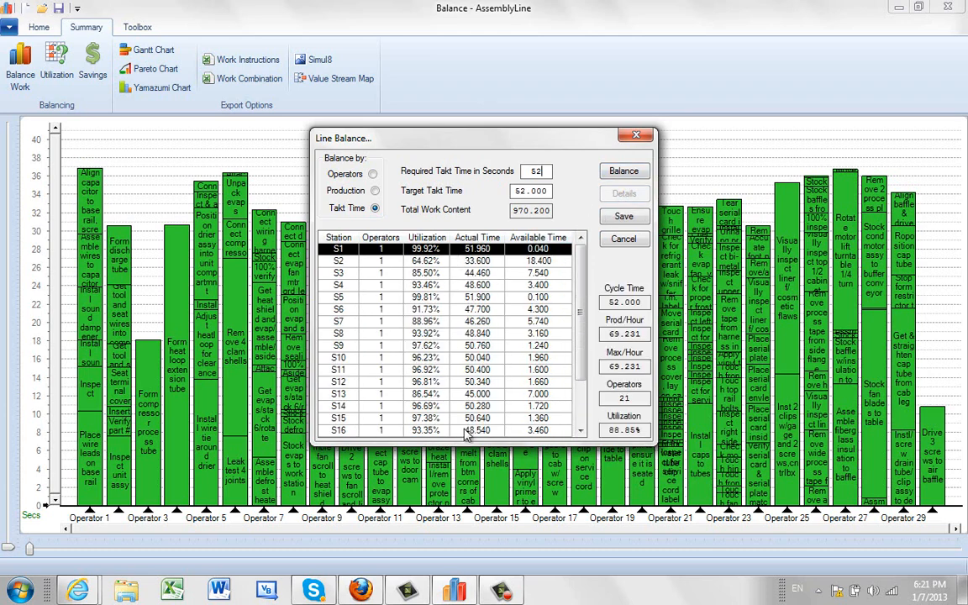
pyautogui.click(634, 223)
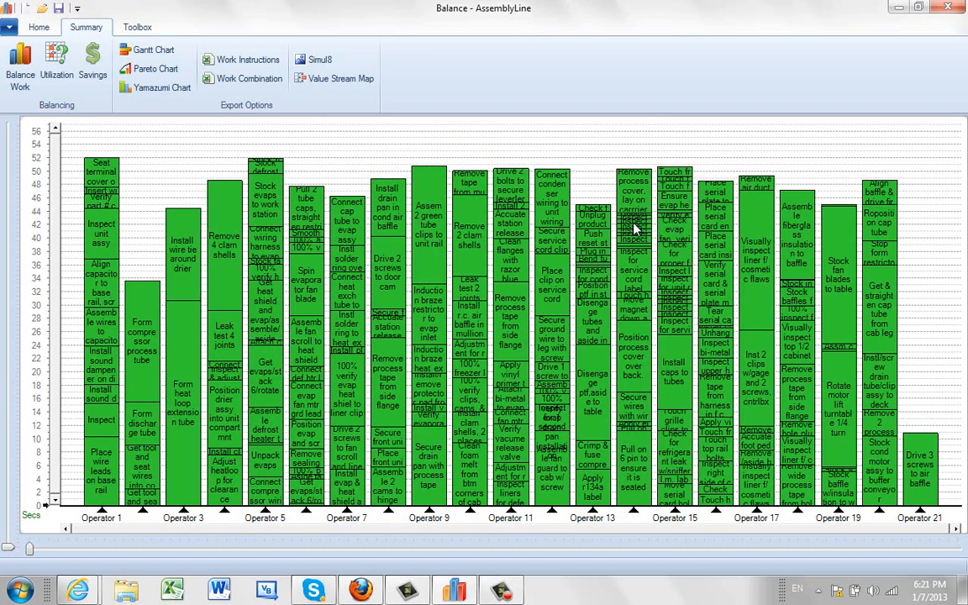
# Move the Drive 3 screws to air baffle activity from Operator 21 to the top of Operator 20's stack
pyautogui.moveTo(752, 481)
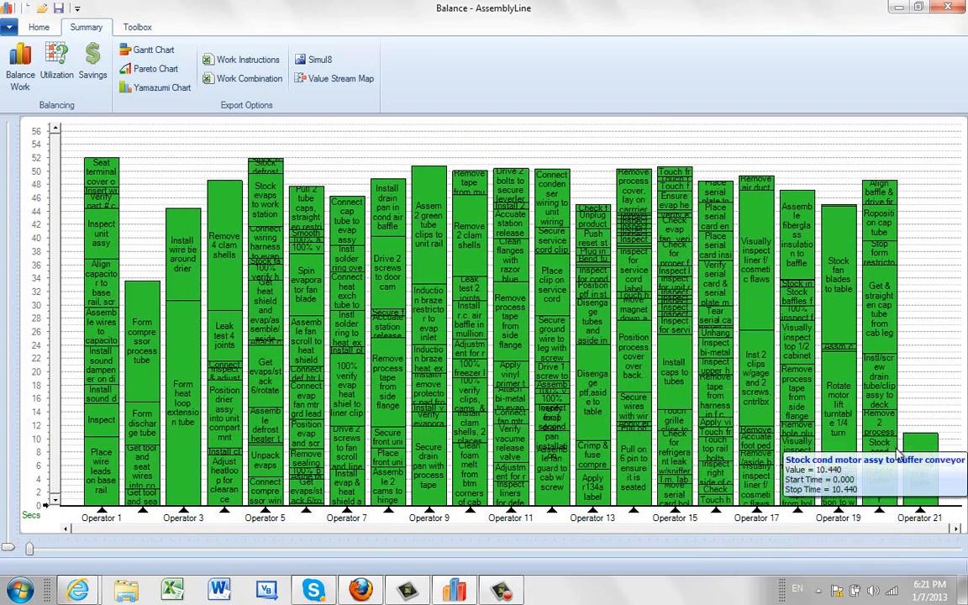
pyautogui.moveTo(920, 464)
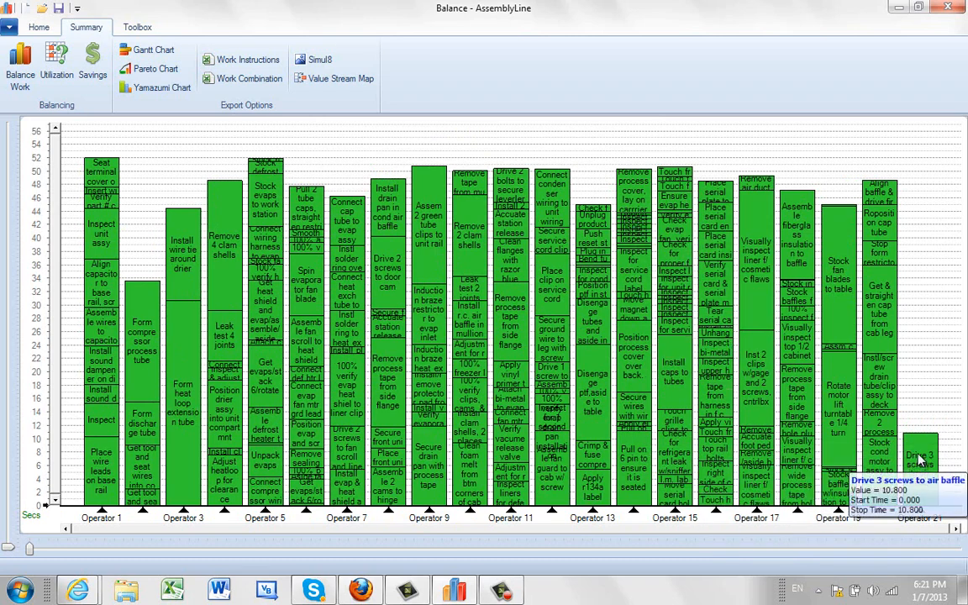
pyautogui.click(920, 460)
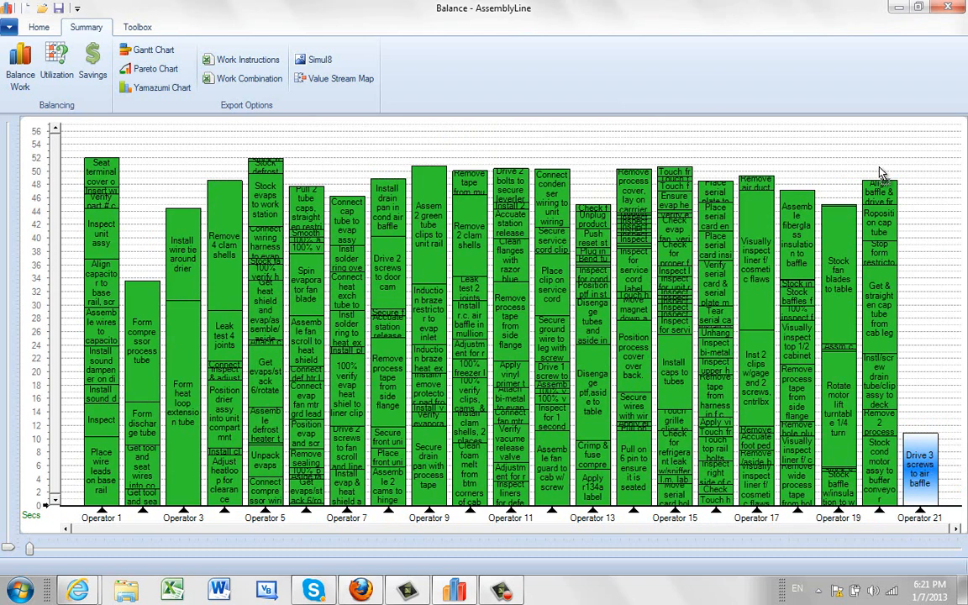
pyautogui.moveTo(882, 173); pyautogui.dragTo(880, 174)
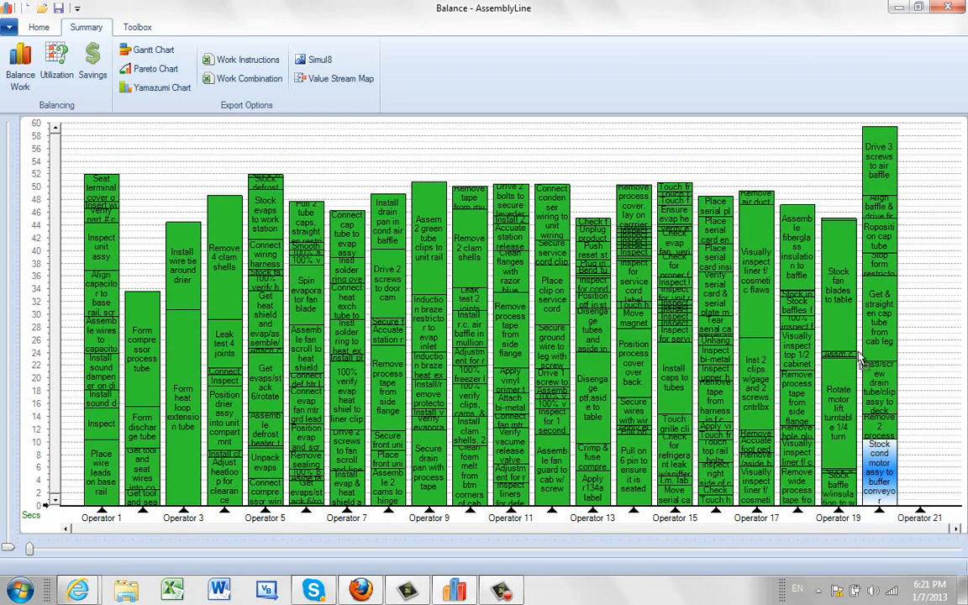
# Move Stock cond motor assy to buffer conveyor from Operator 20 to Operator 19, and Stock baffle w/insulation from Operator 19 to Operator 18
pyautogui.moveTo(832, 217); pyautogui.dragTo(831, 219)
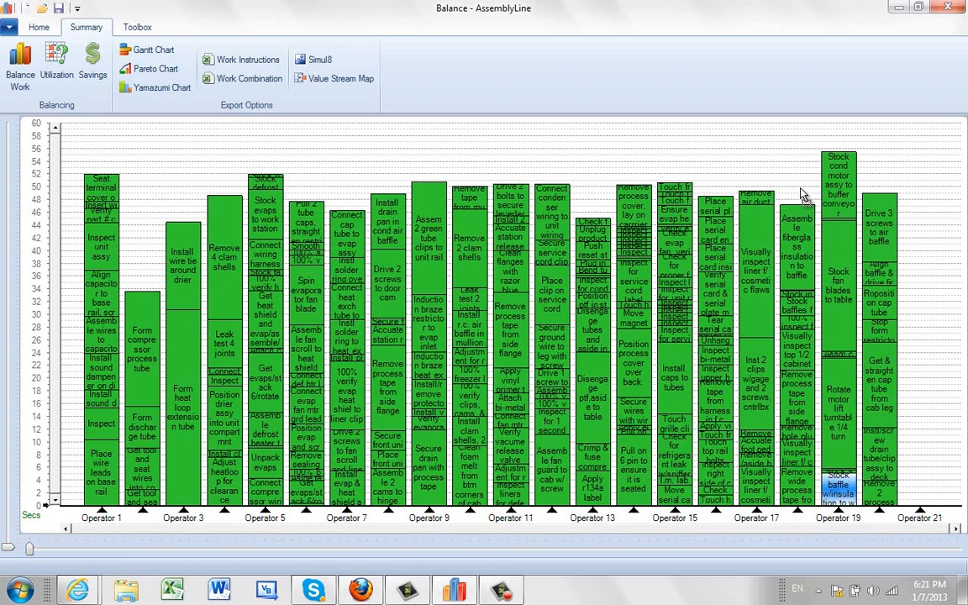
pyautogui.moveTo(802, 195); pyautogui.dragTo(799, 192)
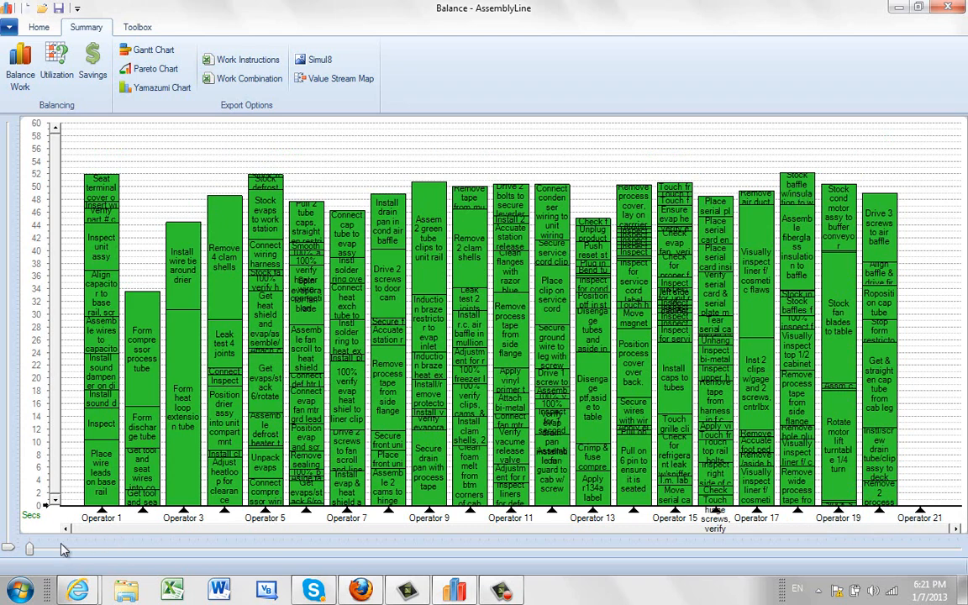
# Enlarge the chart horizontally and vertically to read the individual activities of Operators 1 to 7
pyautogui.moveTo(30, 549); pyautogui.dragTo(58, 551)
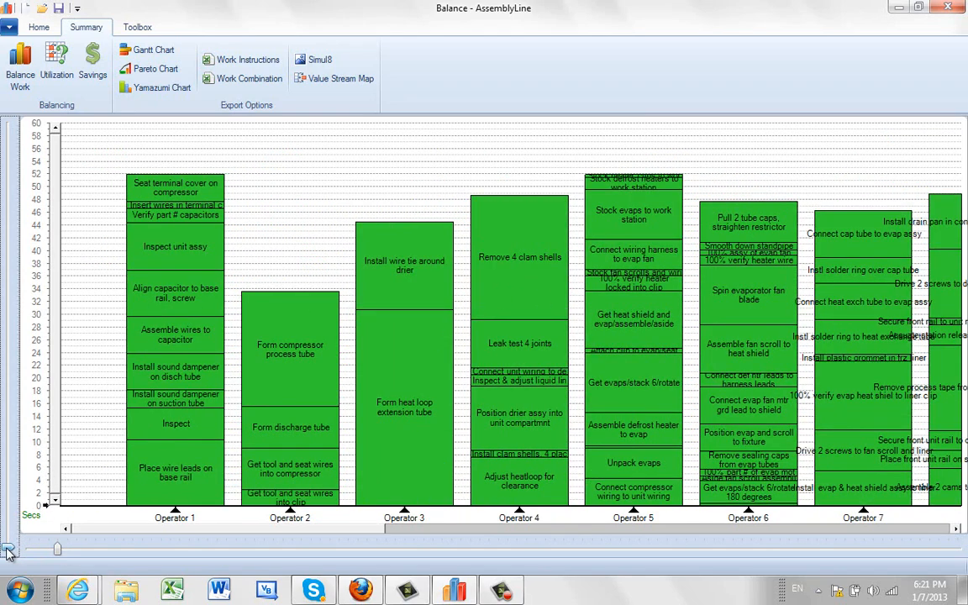
pyautogui.moveTo(7, 548); pyautogui.dragTo(7, 535)
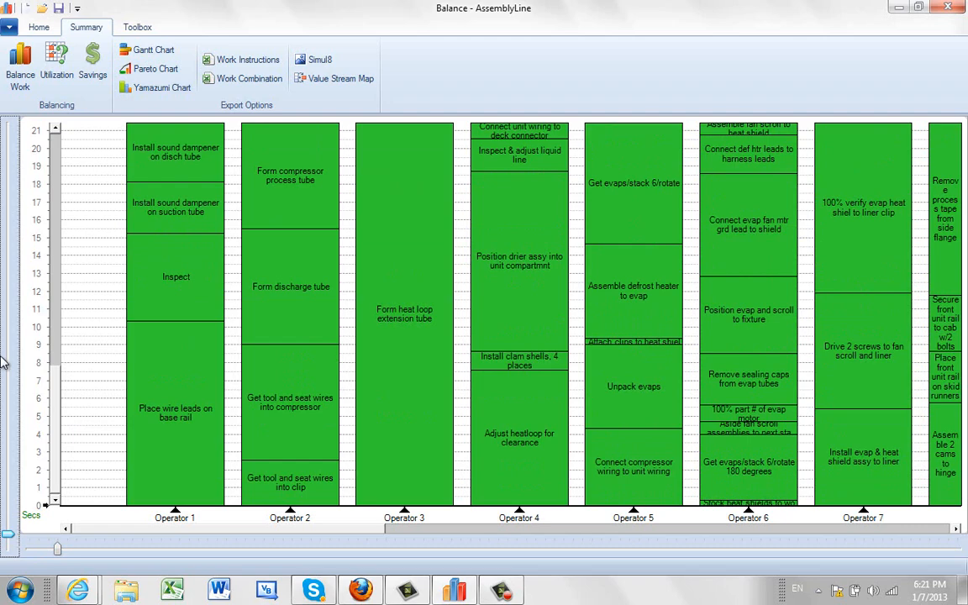
# Show the Perspective overview and move Position drier assy into unit compartmnt from Operator 4 to Operator 2, just below Get tool and seat wires into compressor
pyautogui.moveTo(53, 369); pyautogui.dragTo(57, 393)
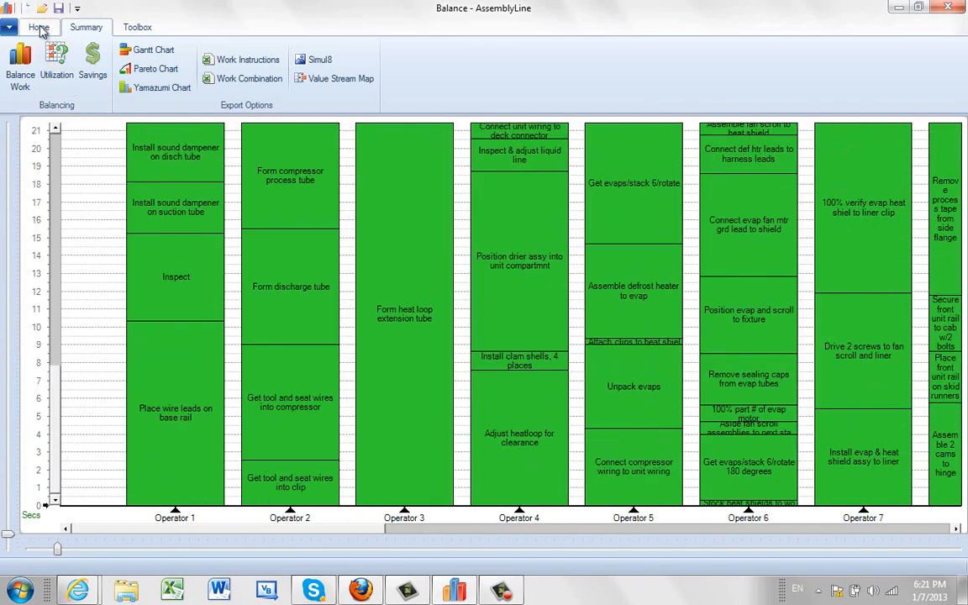
pyautogui.click(40, 28)
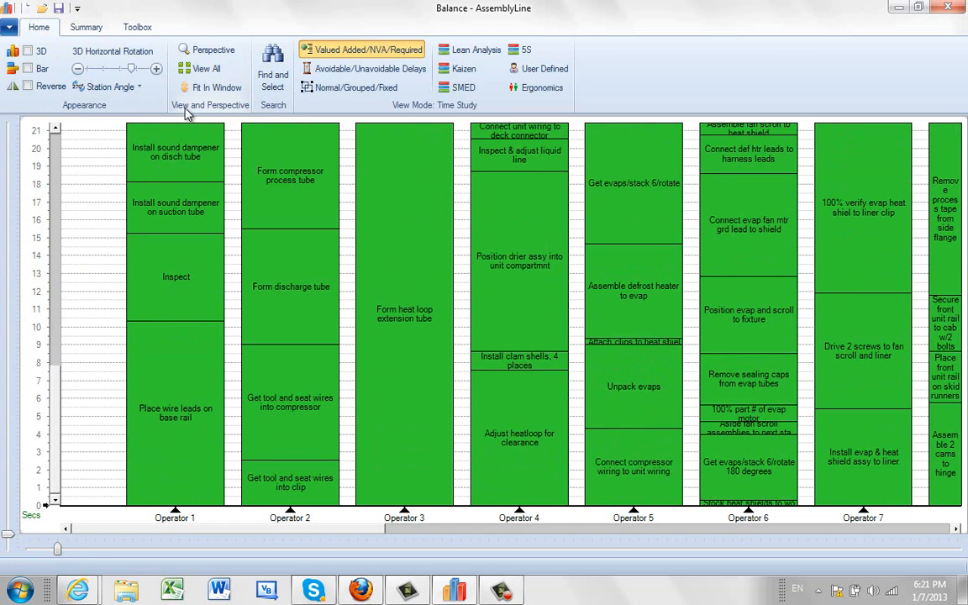
pyautogui.click(202, 49)
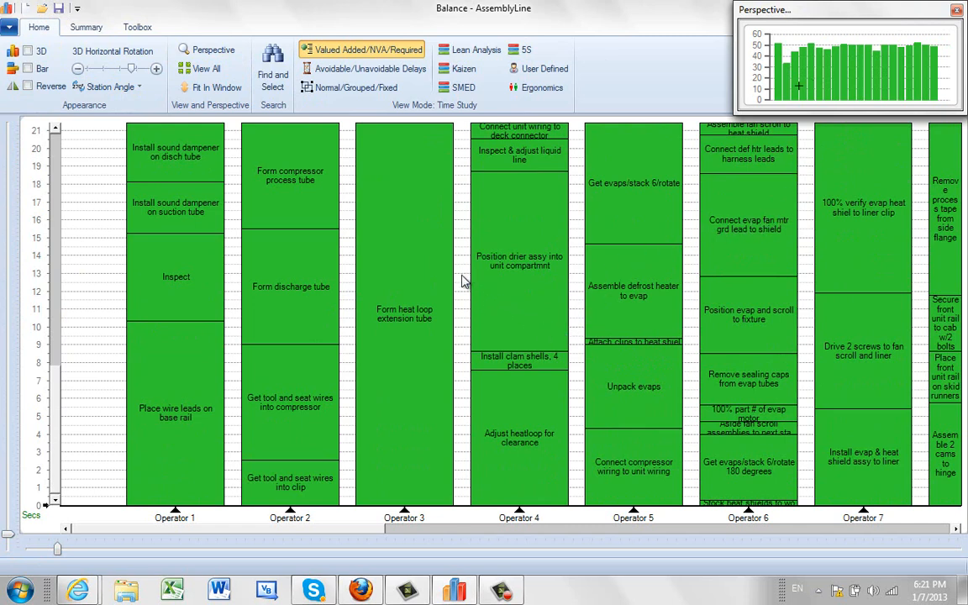
pyautogui.click(514, 304)
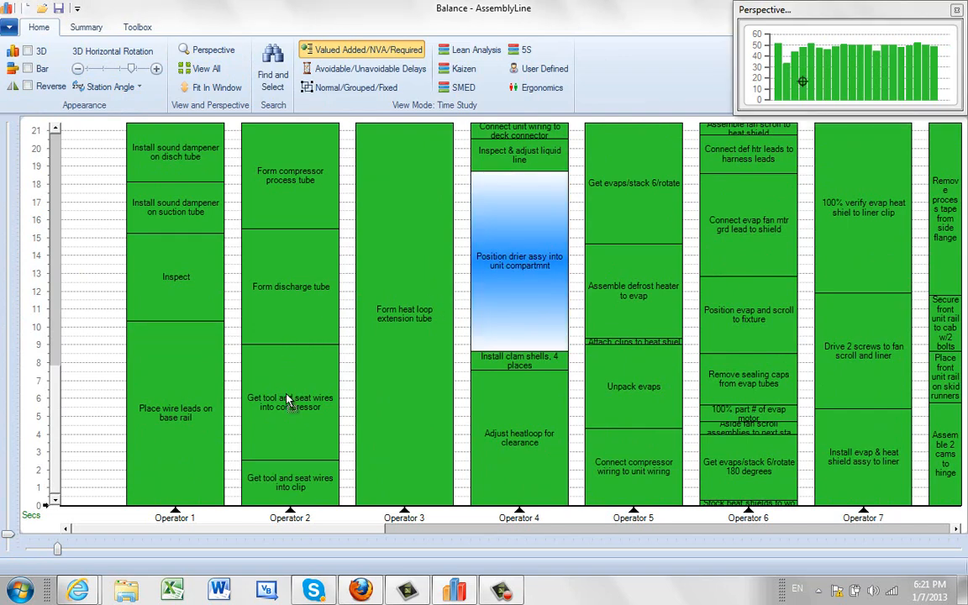
pyautogui.moveTo(515, 303); pyautogui.dragTo(287, 401)
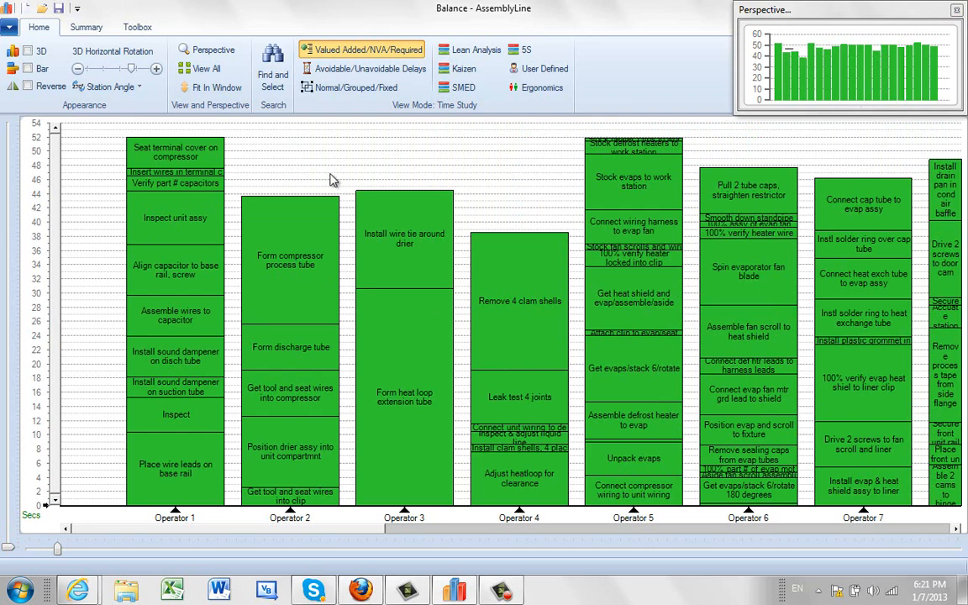
# Delete the empty Operator 21 task at the end of the chart, after Operator 20
pyautogui.click(216, 89)
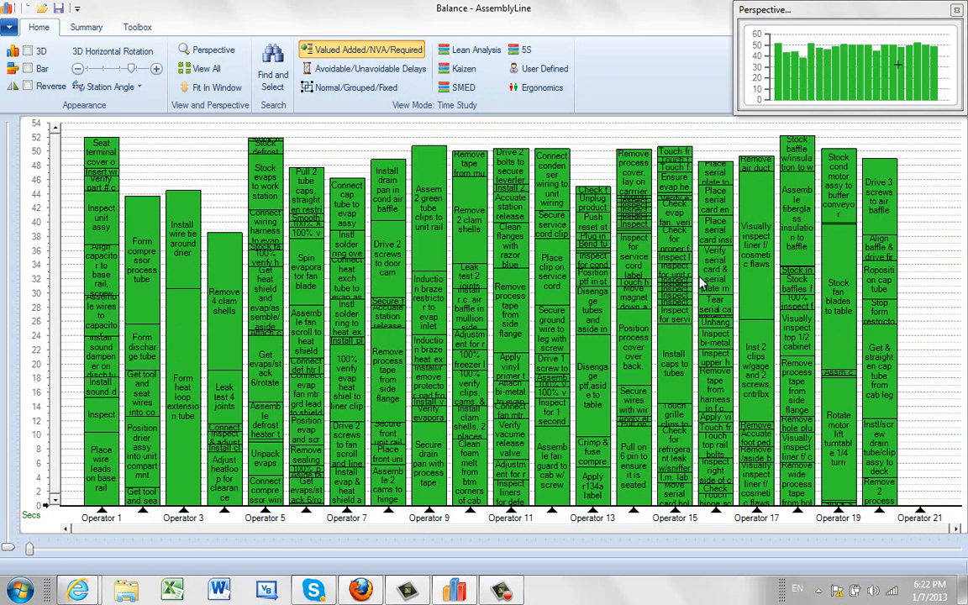
pyautogui.moveTo(702, 284)
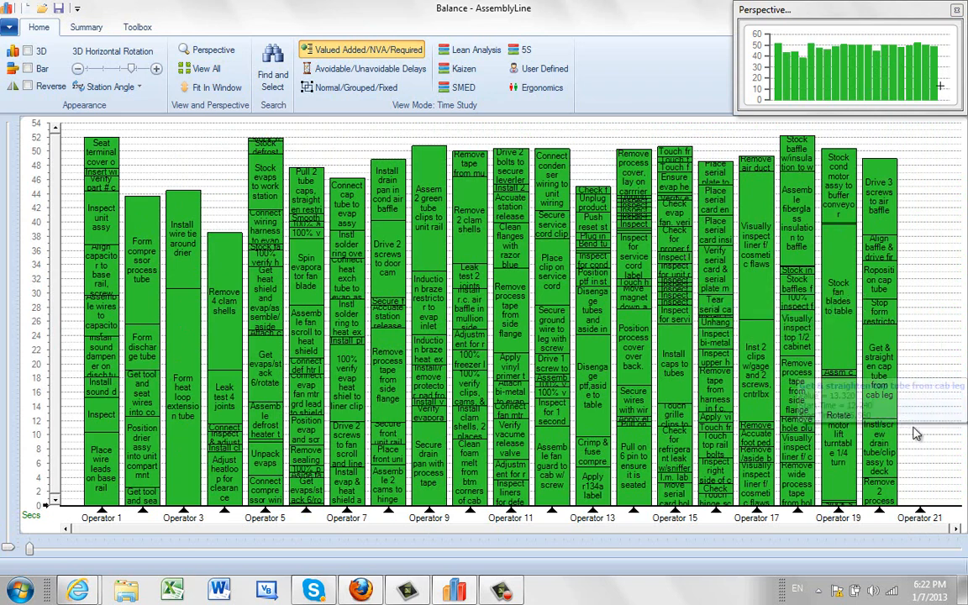
pyautogui.rightClick(830, 458)
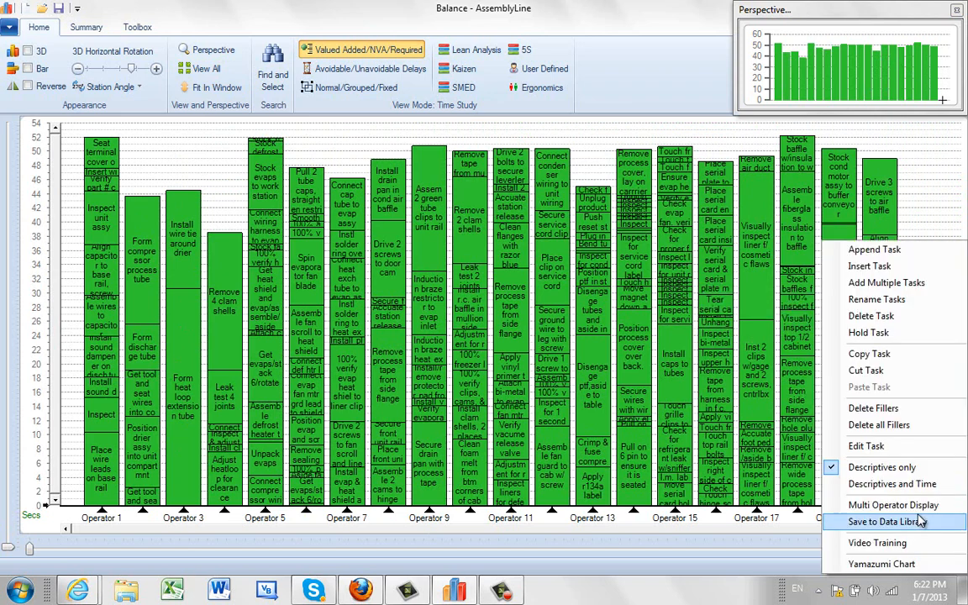
pyautogui.click(872, 316)
pyautogui.click(437, 346)
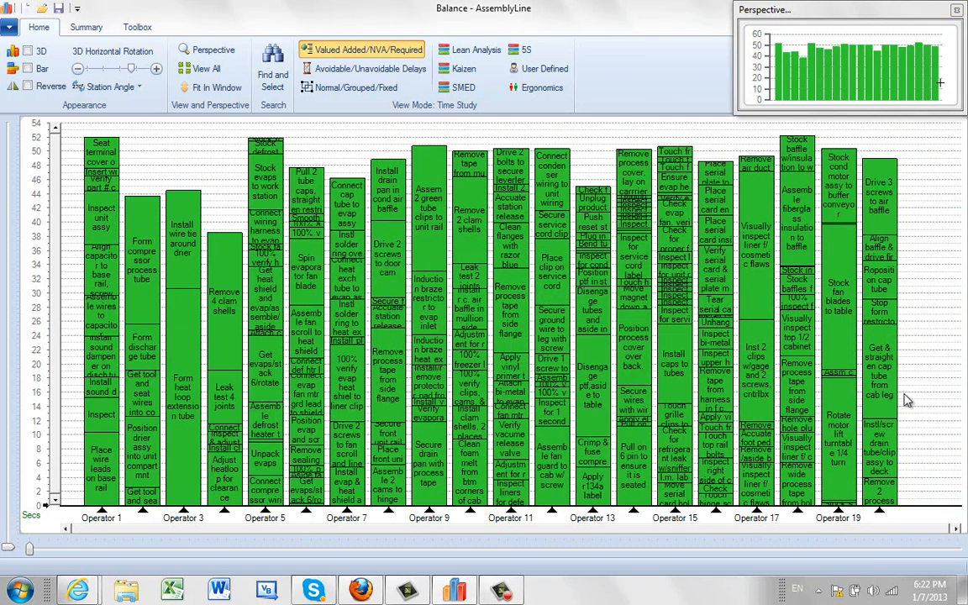
pyautogui.moveTo(884, 353)
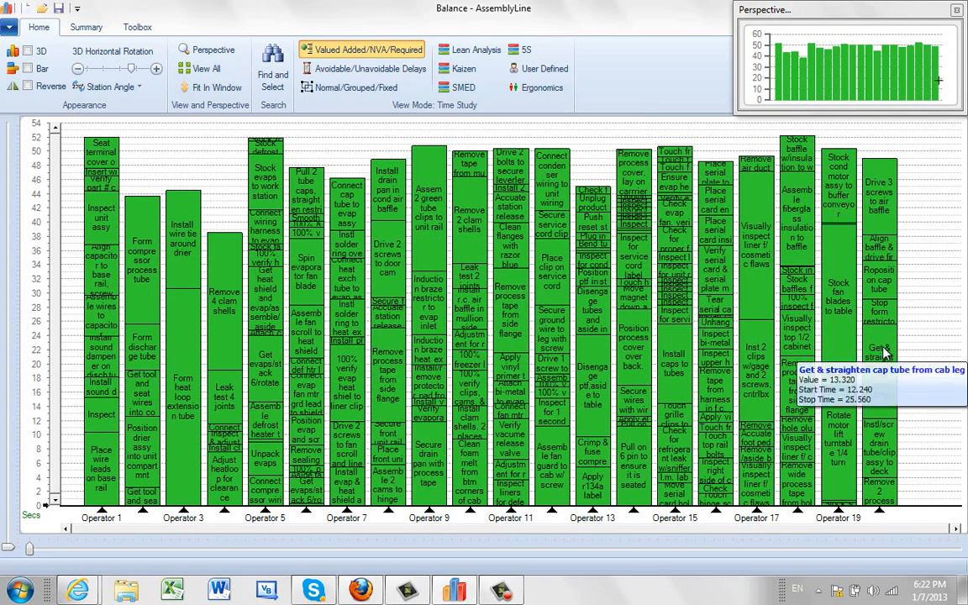